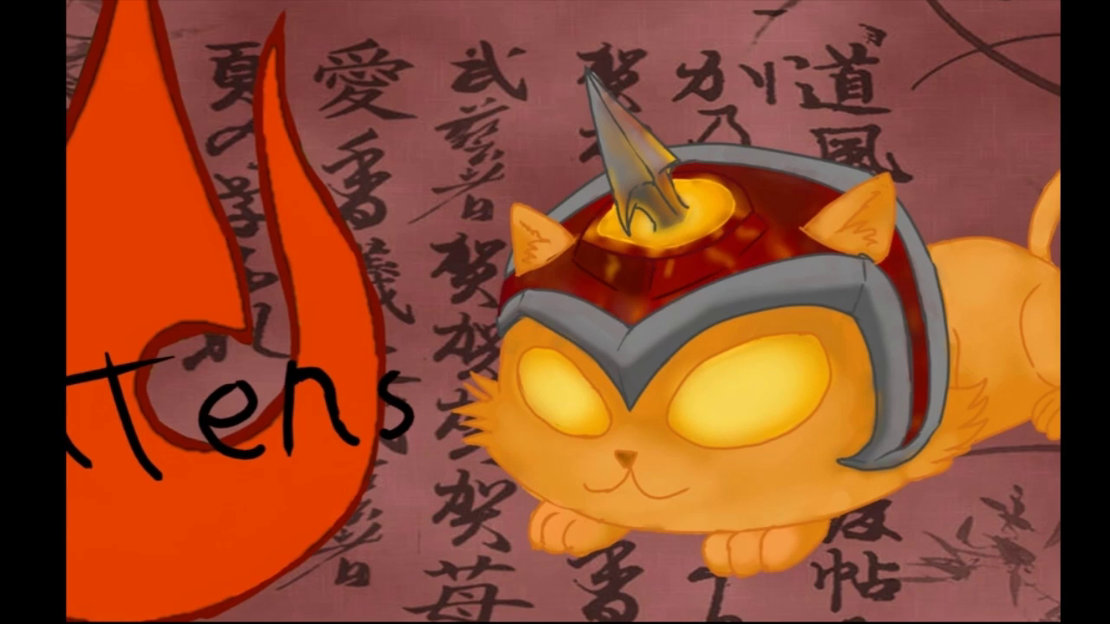
Drag the OBS window into view, select a scene in the Scenes list, and open Settings.
{"action": "left_click_drag", "start_coordinate": [66, 143], "coordinate": [673, 81]}
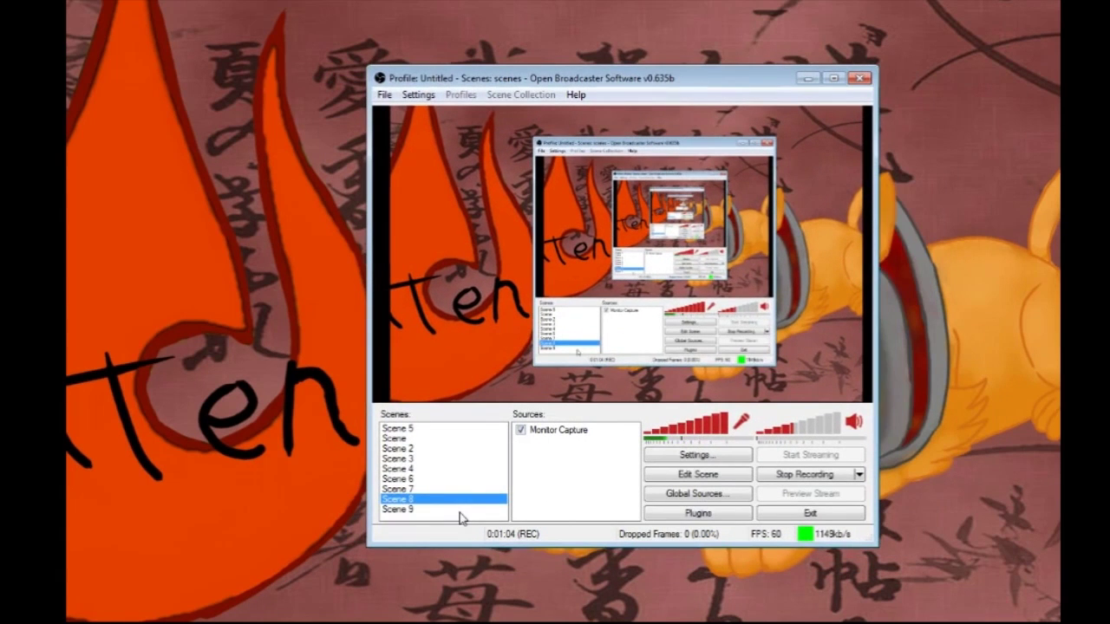
{"action": "left_click", "coordinate": [461, 511]}
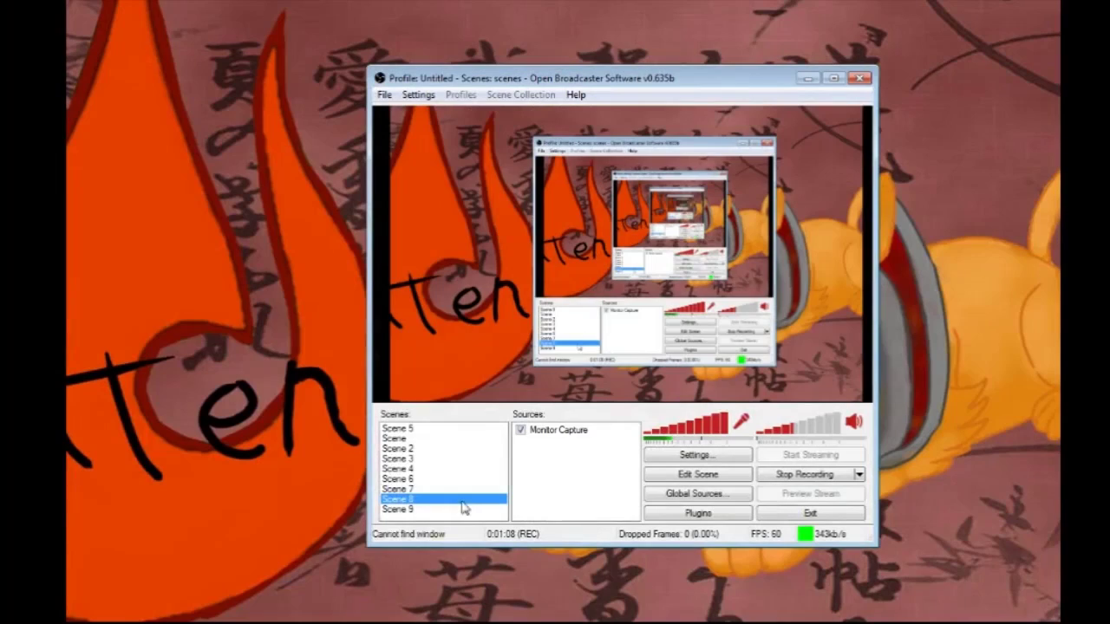
{"action": "left_click", "coordinate": [460, 519]}
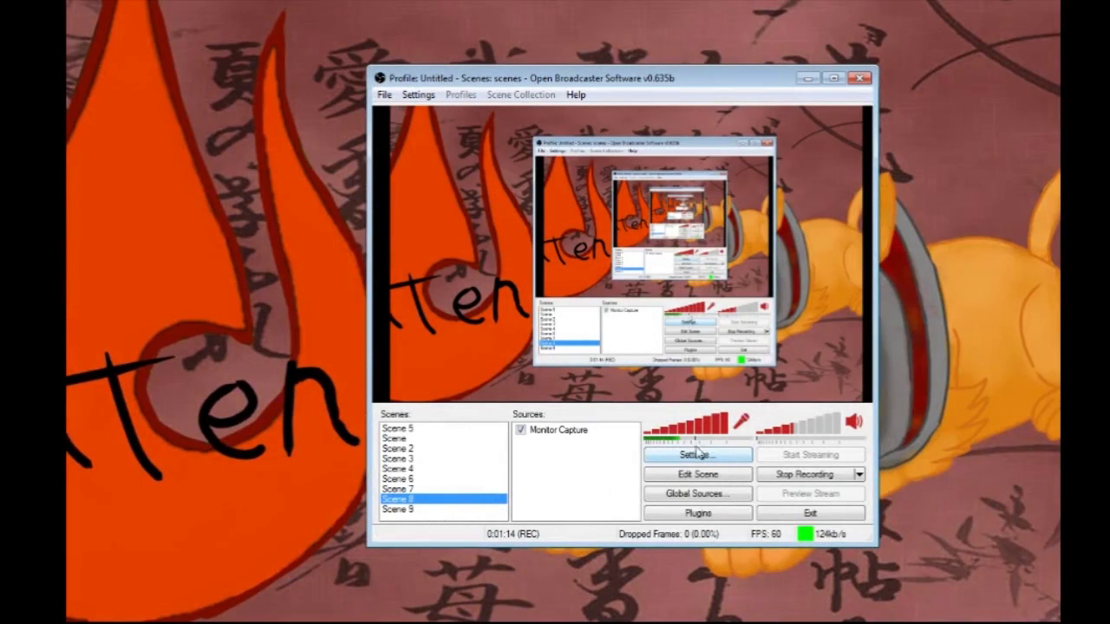
{"action": "left_click", "coordinate": [697, 453]}
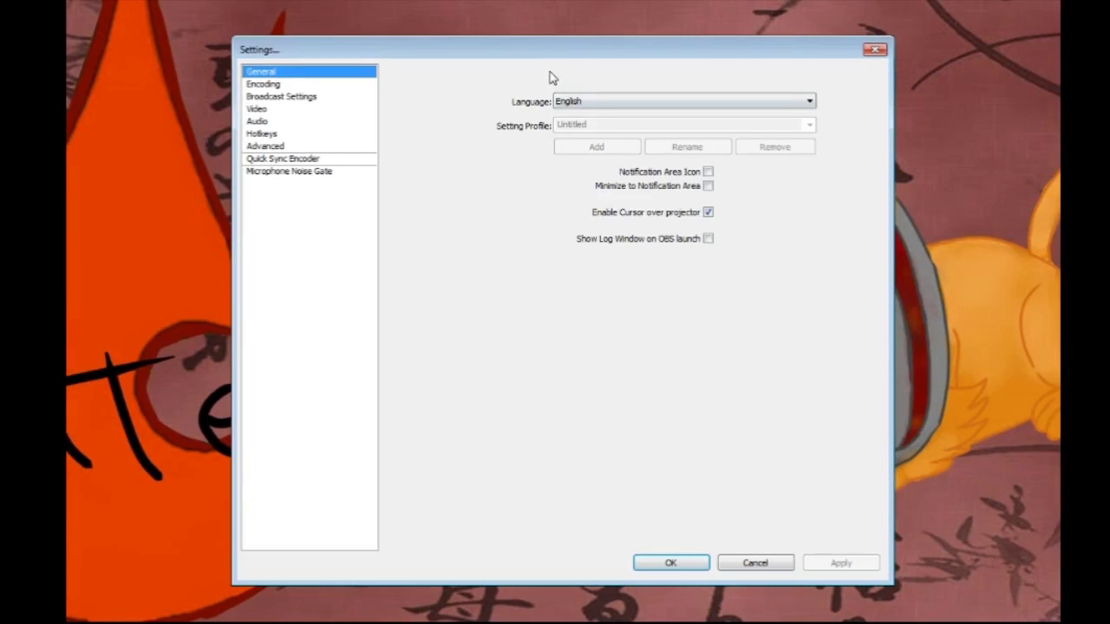
Move the Settings dialog over the main window, keep English as language, and view Encoding.
{"action": "left_click_drag", "start_coordinate": [573, 50], "coordinate": [661, 118]}
{"action": "left_click_drag", "start_coordinate": [757, 129], "coordinate": [736, 62]}
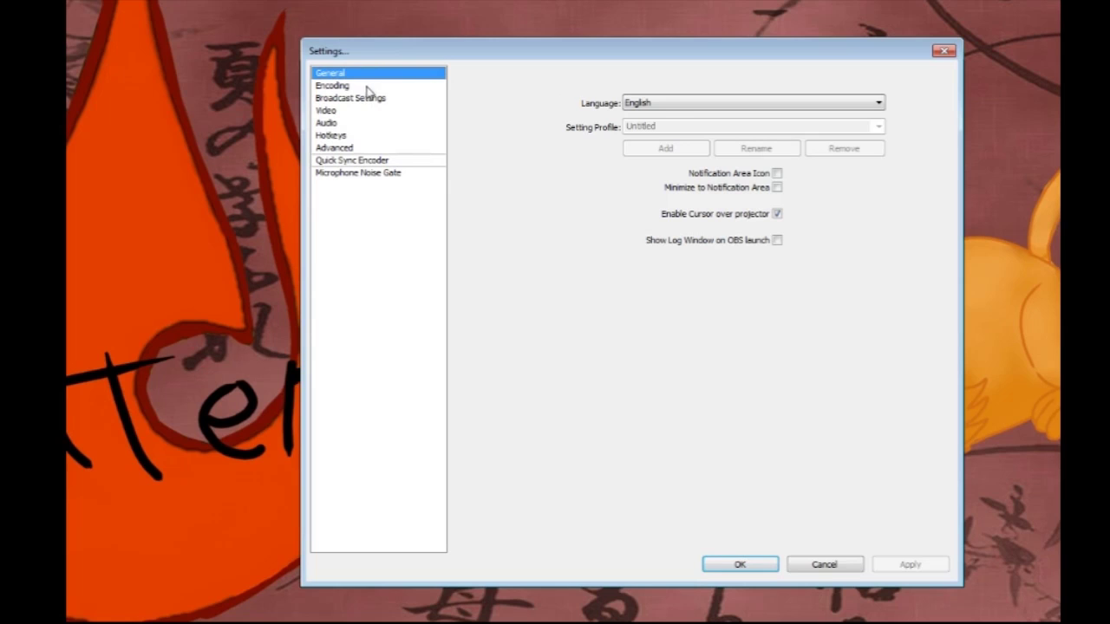
{"action": "left_click", "coordinate": [740, 108]}
{"action": "left_click", "coordinate": [738, 107]}
{"action": "left_click", "coordinate": [730, 104]}
{"action": "left_click", "coordinate": [711, 105]}
{"action": "left_click", "coordinate": [415, 87]}
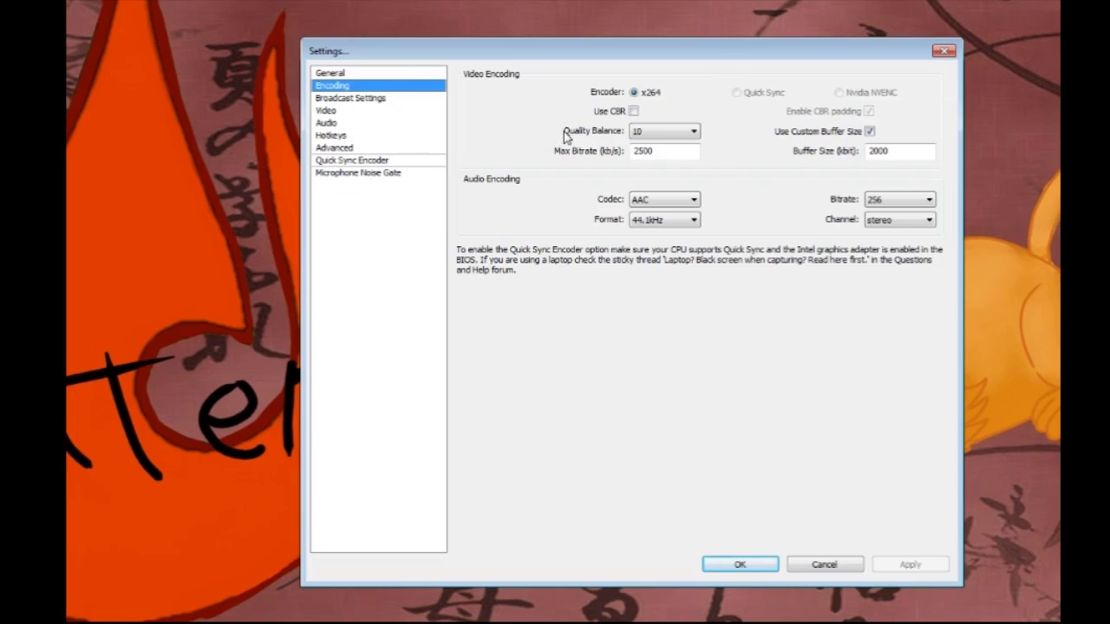
Browse the Encoding and Video pages, returning to Broadcast Settings with File Output Only to Sanic.mp4.
{"action": "left_click", "coordinate": [347, 100]}
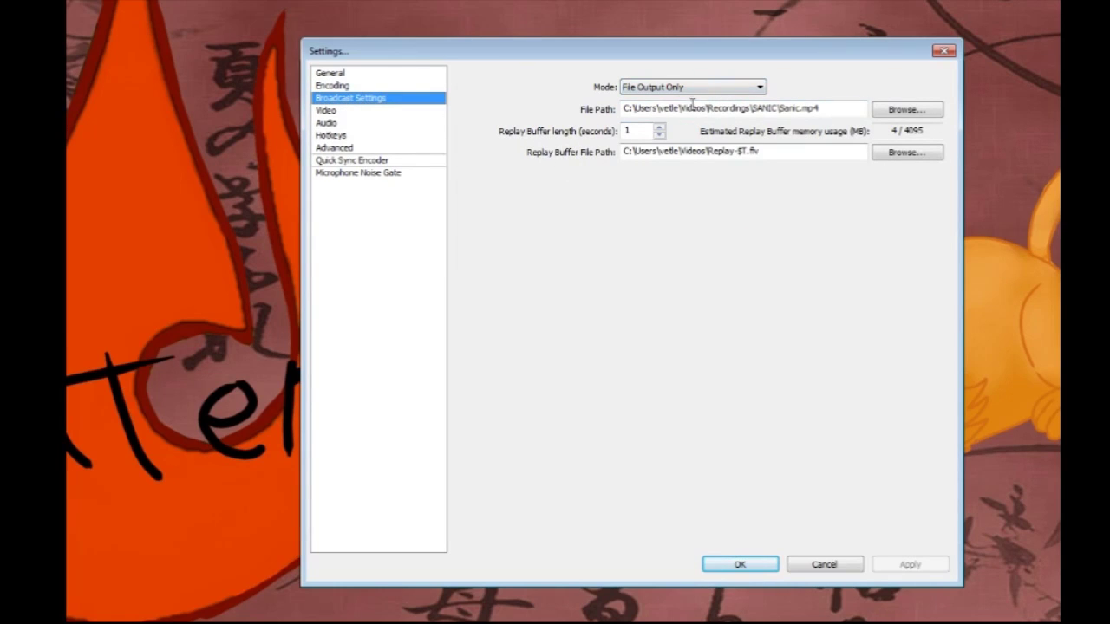
{"action": "left_click", "coordinate": [381, 86]}
{"action": "left_click", "coordinate": [375, 101]}
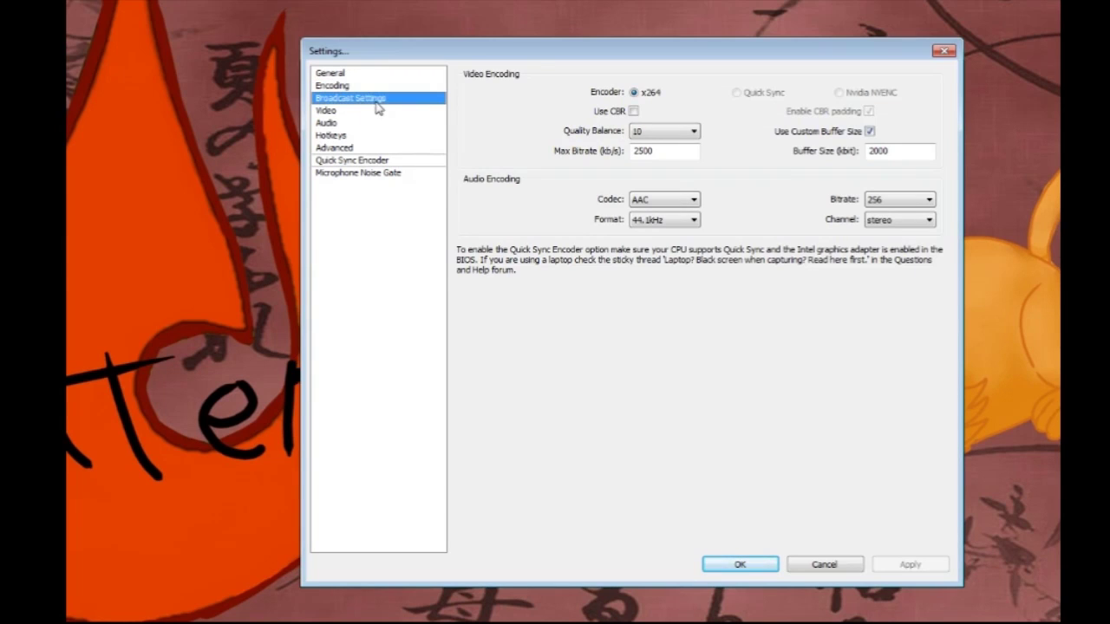
{"action": "left_click", "coordinate": [367, 113]}
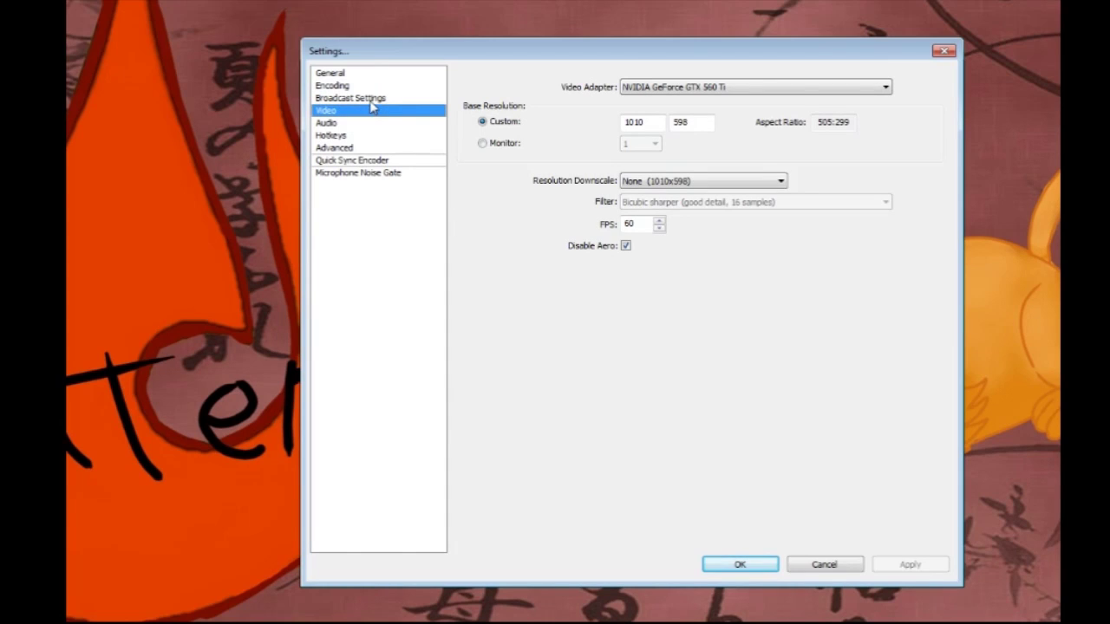
{"action": "left_click", "coordinate": [371, 101]}
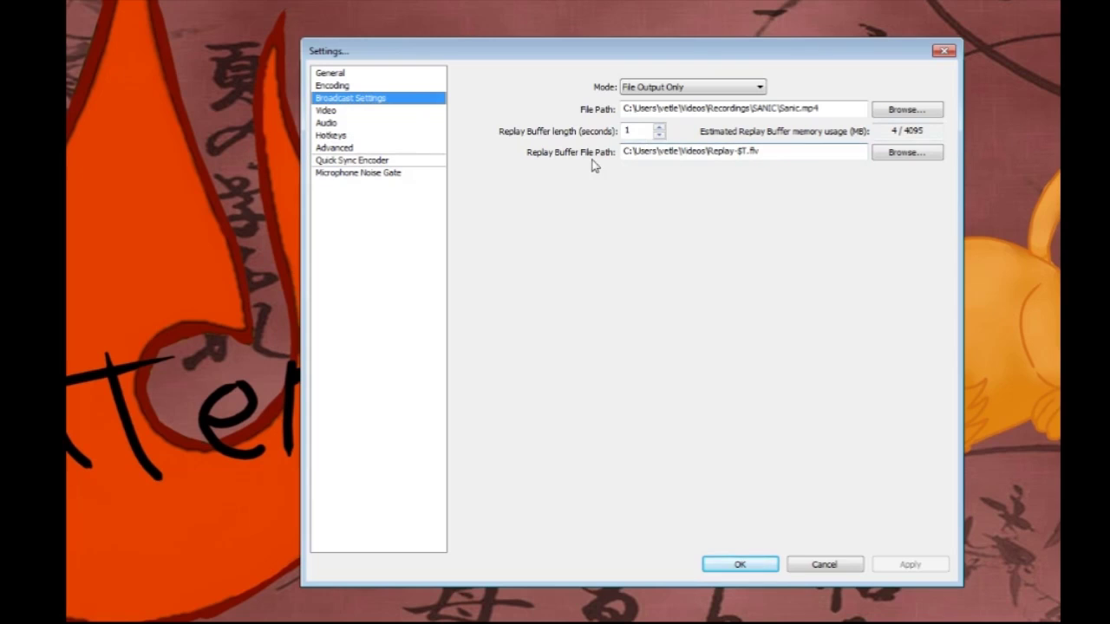
Keep File Output Only as the broadcast output mode.
{"action": "left_click", "coordinate": [643, 92]}
{"action": "left_click", "coordinate": [675, 87]}
{"action": "left_click", "coordinate": [729, 88]}
{"action": "left_click", "coordinate": [740, 88]}
On the Video page keep the same adapter and no downscale at 1010x598, then view Audio.
{"action": "left_click", "coordinate": [353, 112]}
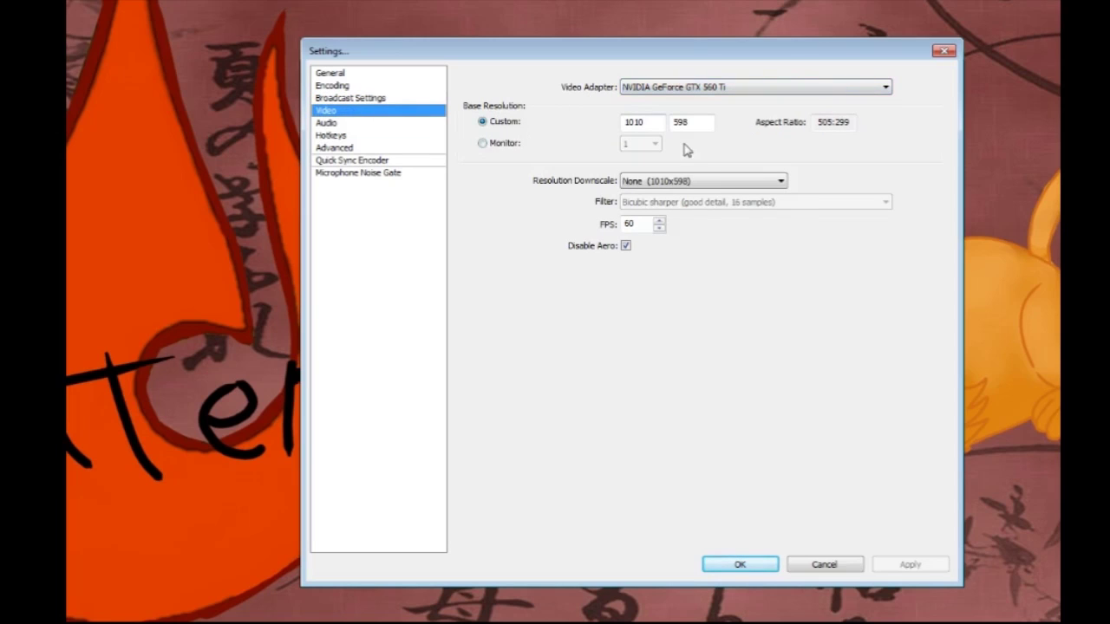
{"action": "left_click", "coordinate": [777, 86]}
{"action": "left_click", "coordinate": [695, 84]}
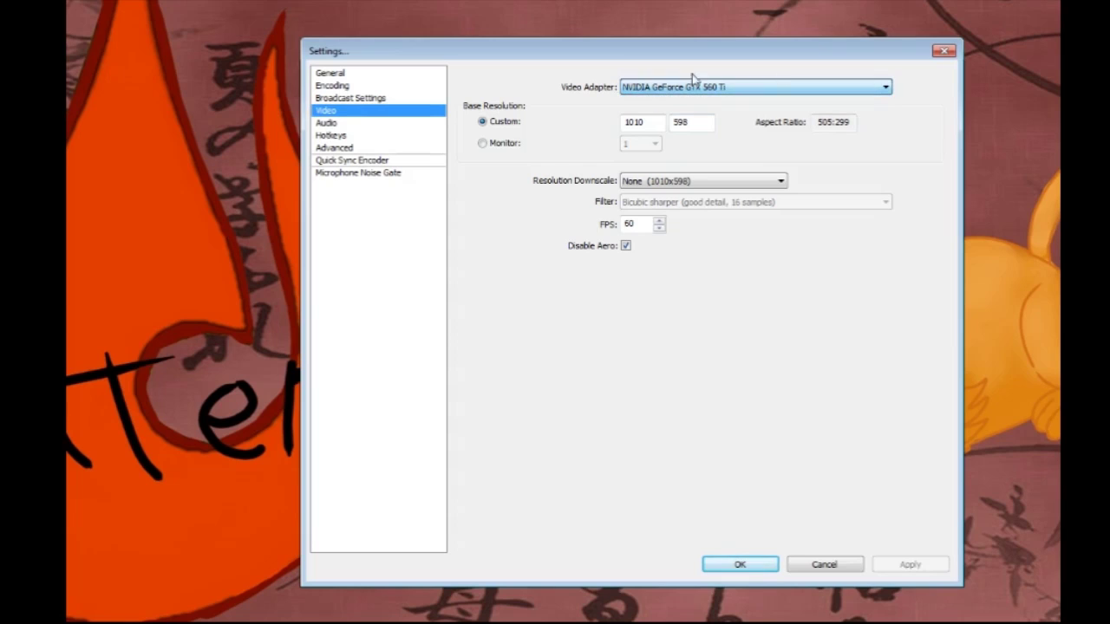
{"action": "left_click", "coordinate": [728, 182]}
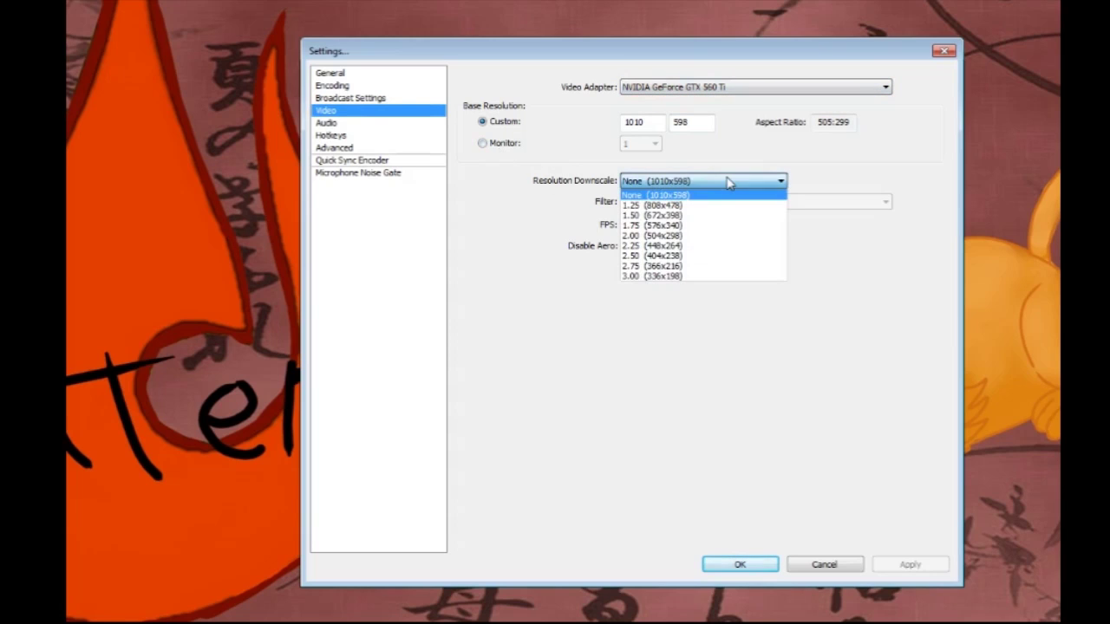
{"action": "left_click", "coordinate": [730, 182]}
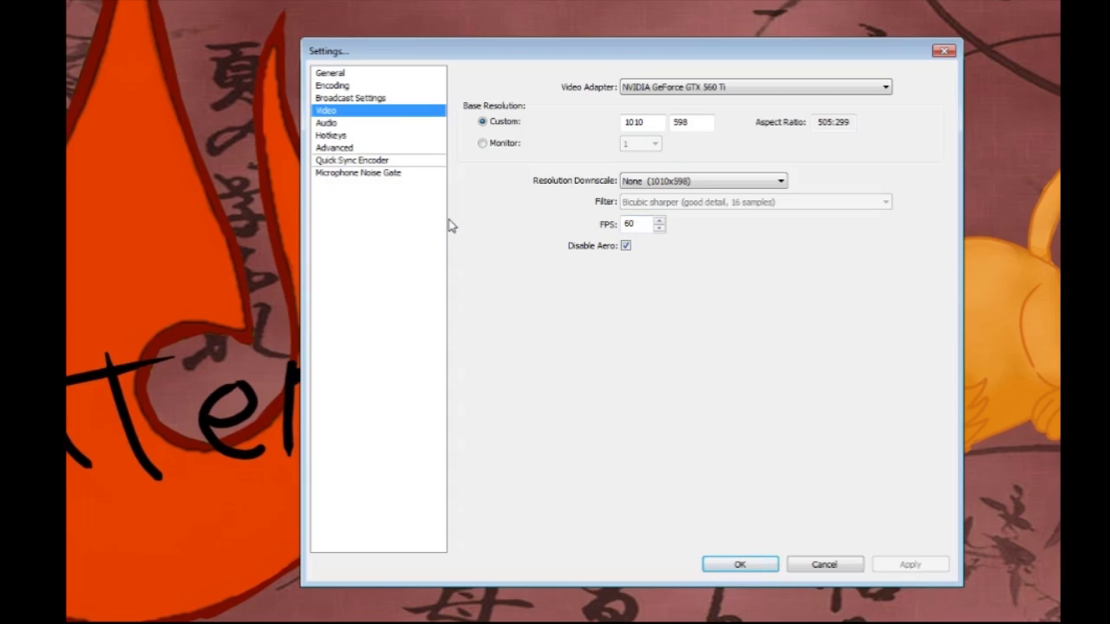
{"action": "left_click", "coordinate": [397, 126]}
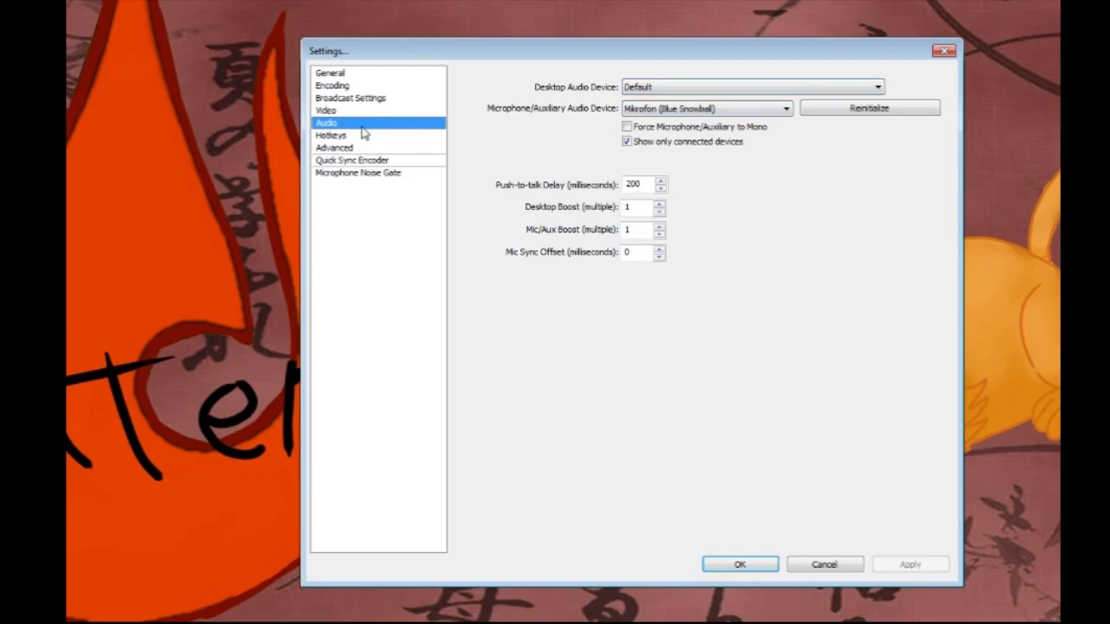
{"action": "left_click", "coordinate": [646, 90]}
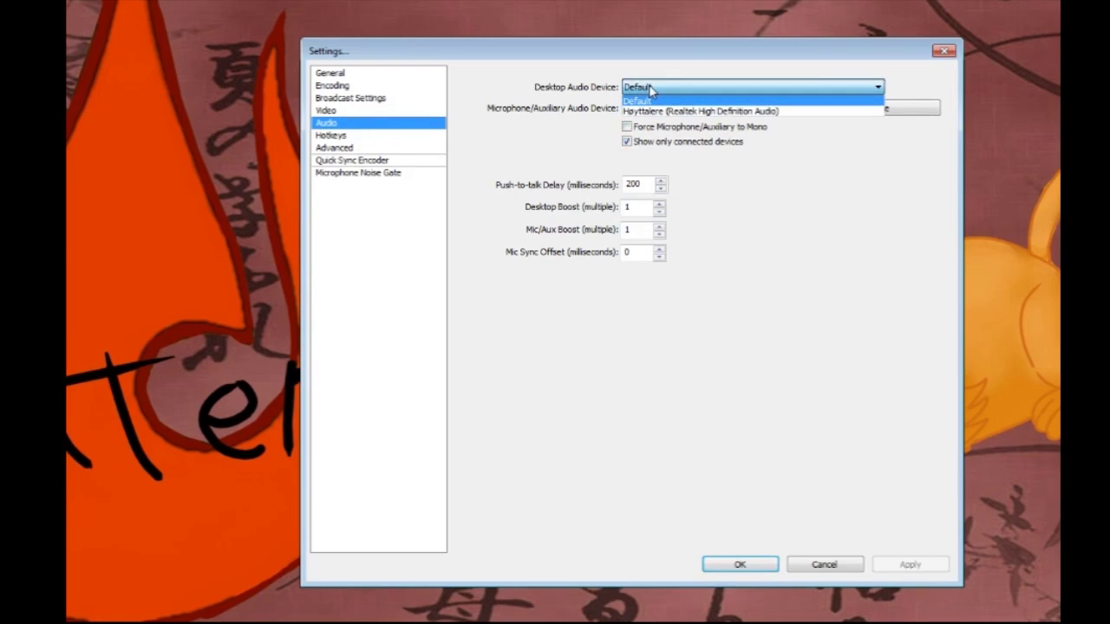
{"action": "left_click", "coordinate": [657, 88]}
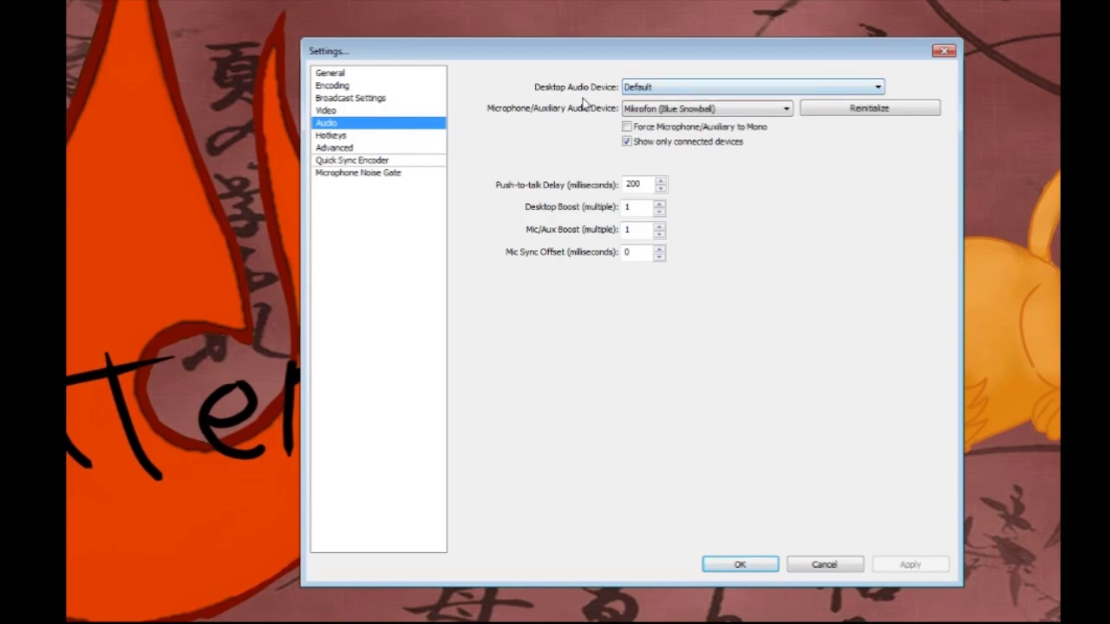
{"action": "left_click", "coordinate": [653, 88]}
{"action": "left_click", "coordinate": [658, 89]}
{"action": "left_click", "coordinate": [728, 109]}
{"action": "left_click", "coordinate": [728, 109]}
{"action": "left_click", "coordinate": [729, 110]}
{"action": "left_click", "coordinate": [728, 109]}
{"action": "left_click", "coordinate": [753, 112]}
{"action": "left_click", "coordinate": [754, 112]}
Show the Hotkeys page with F9 and F8 set to start and stop recording.
{"action": "left_click", "coordinate": [411, 136]}
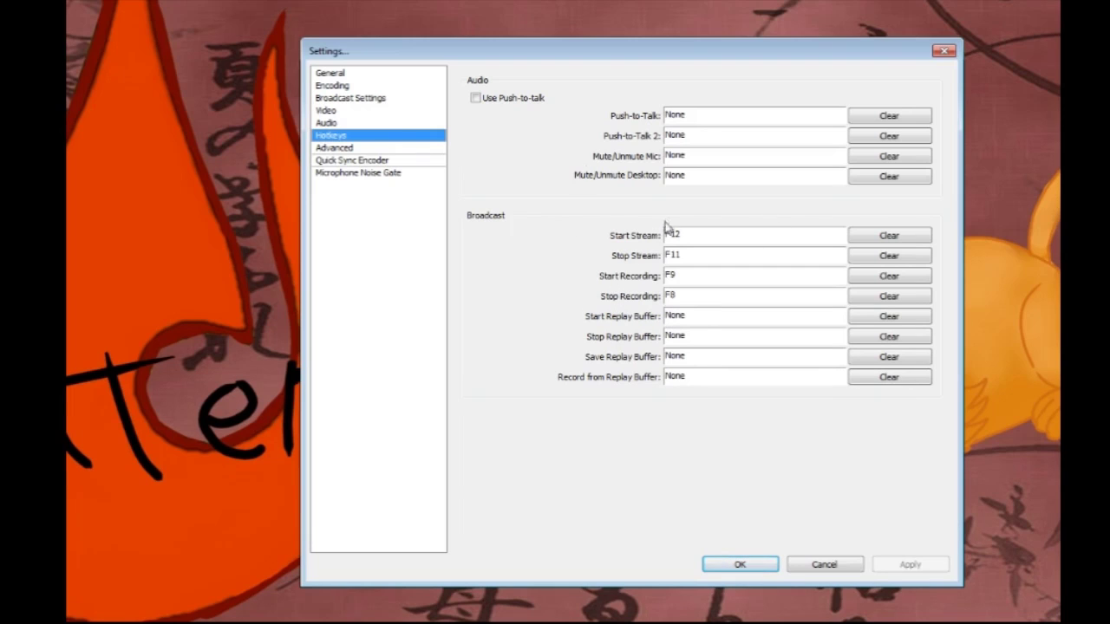
Step through the Advanced, Quick Sync Encoder and Microphone Noise Gate settings pages.
{"action": "left_click", "coordinate": [384, 149]}
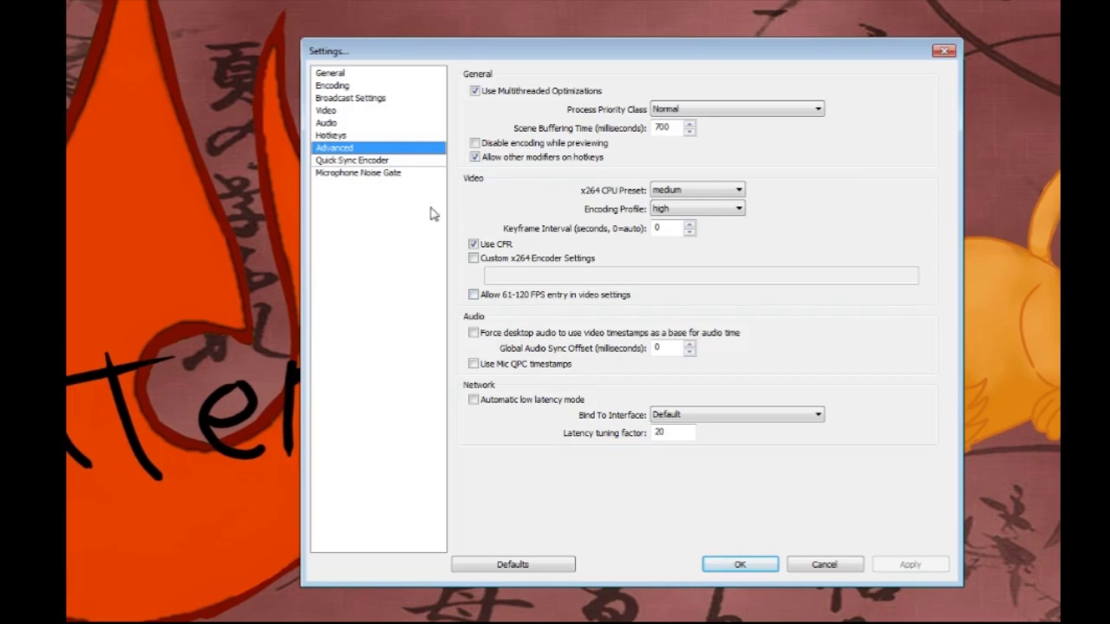
{"action": "left_click", "coordinate": [397, 162]}
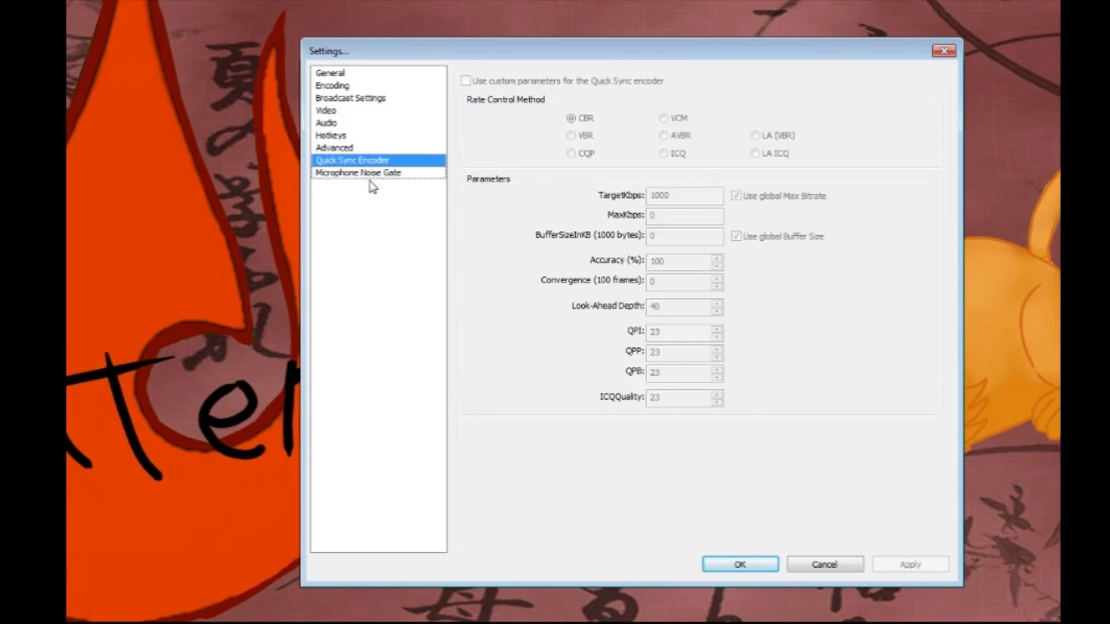
{"action": "left_click", "coordinate": [373, 174]}
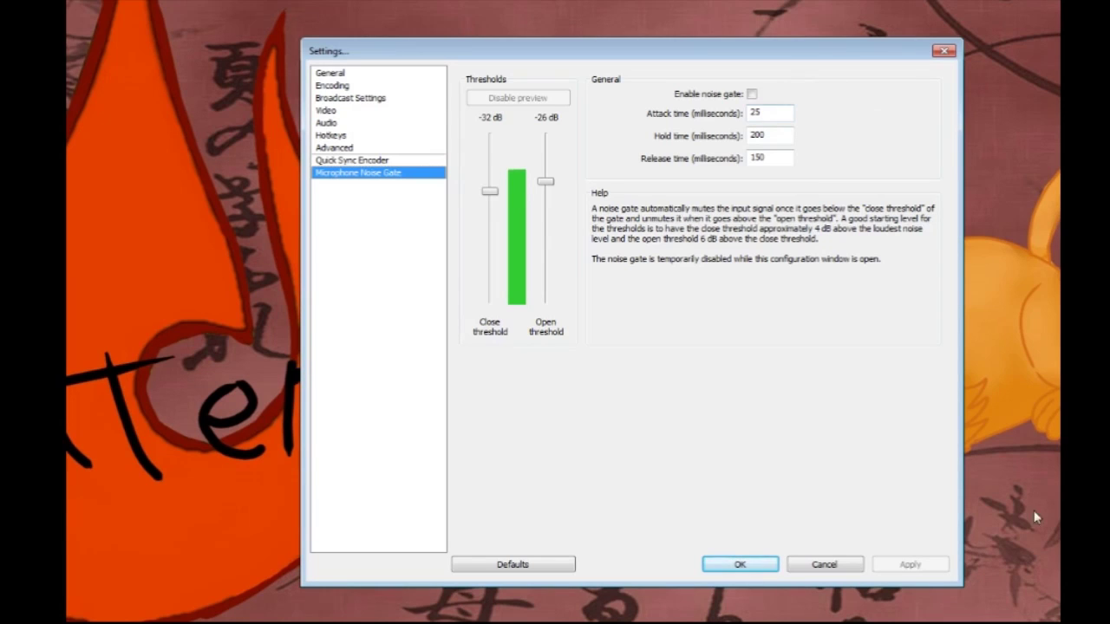
Cancel the Settings dialog, discarding any changes.
{"action": "left_click", "coordinate": [852, 567]}
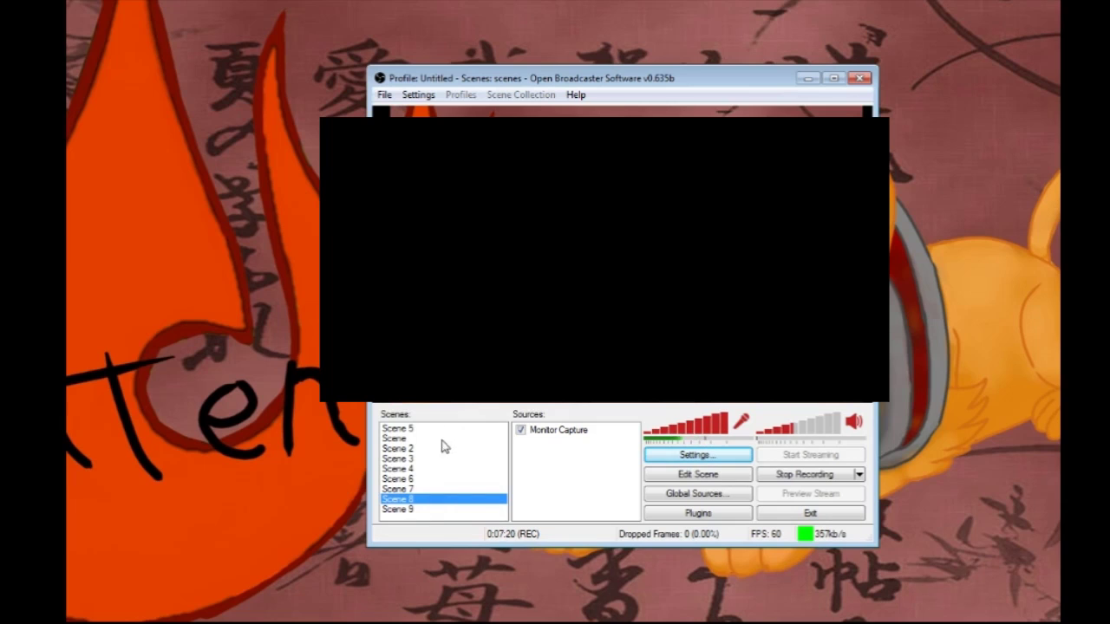
{"action": "right_click", "coordinate": [419, 520]}
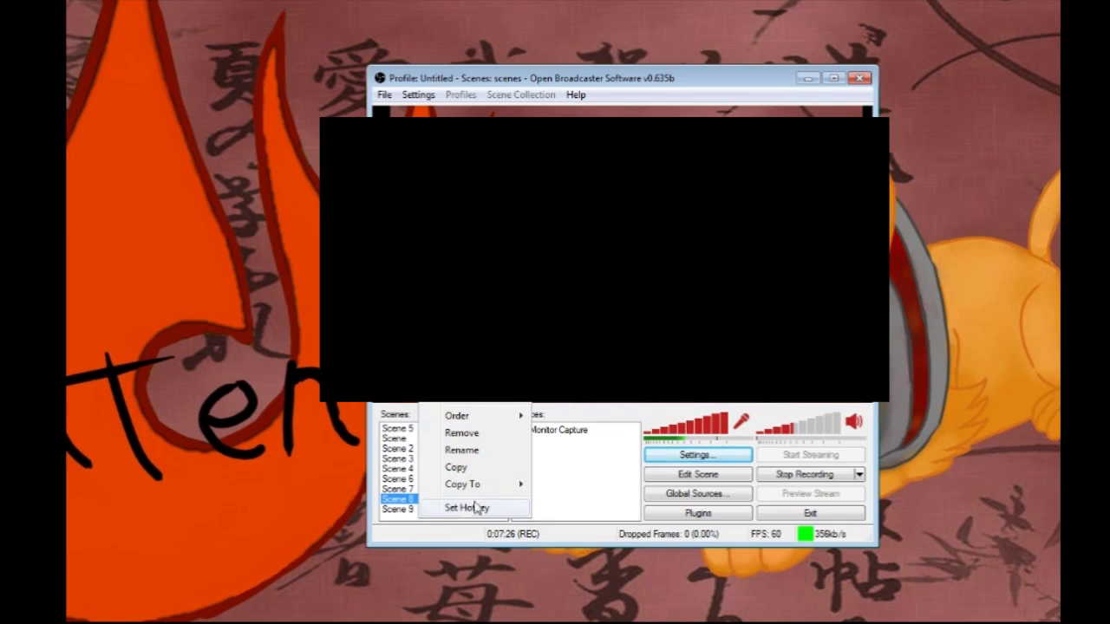
{"action": "left_click", "coordinate": [411, 522]}
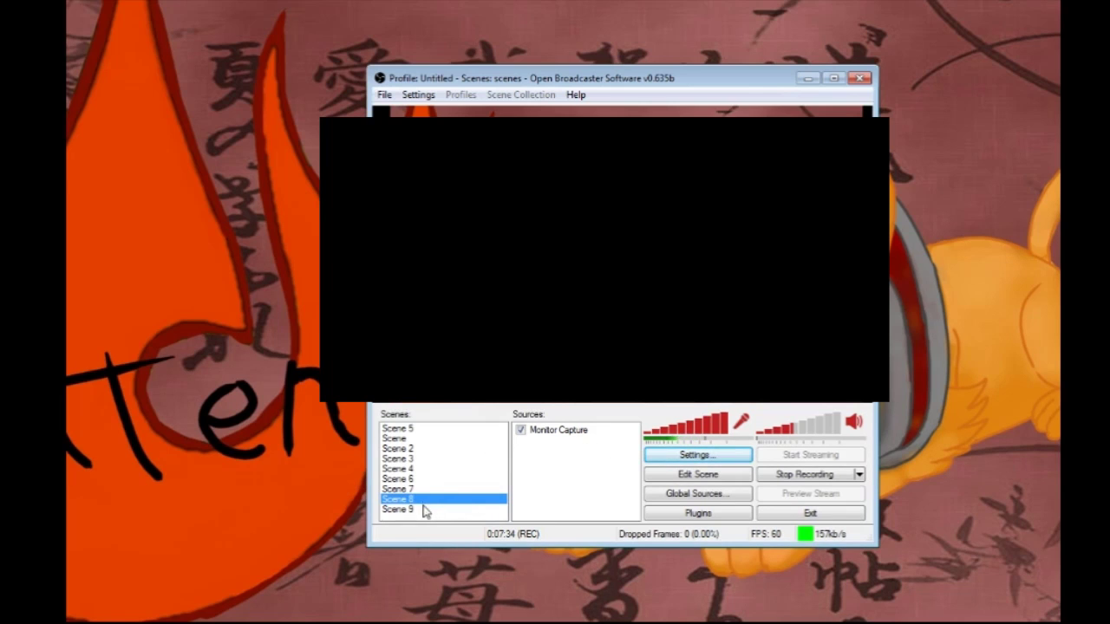
Add an Image source named 'Image' showing HappycatMonocle.jpg to Scene 8.
{"action": "right_click", "coordinate": [535, 455]}
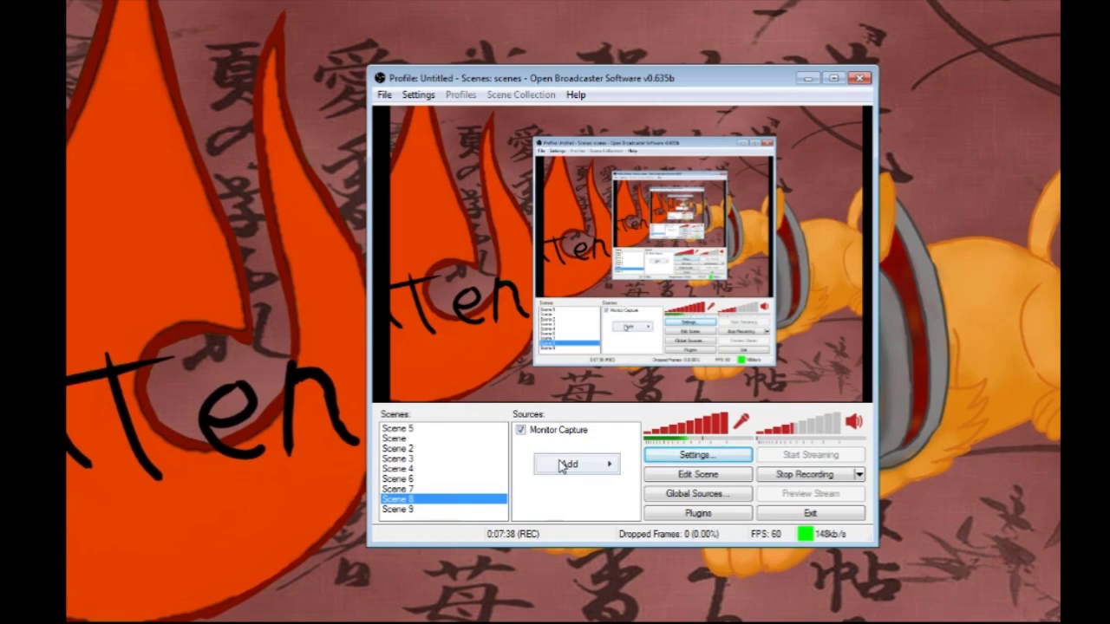
{"action": "mouse_move", "coordinate": [560, 469]}
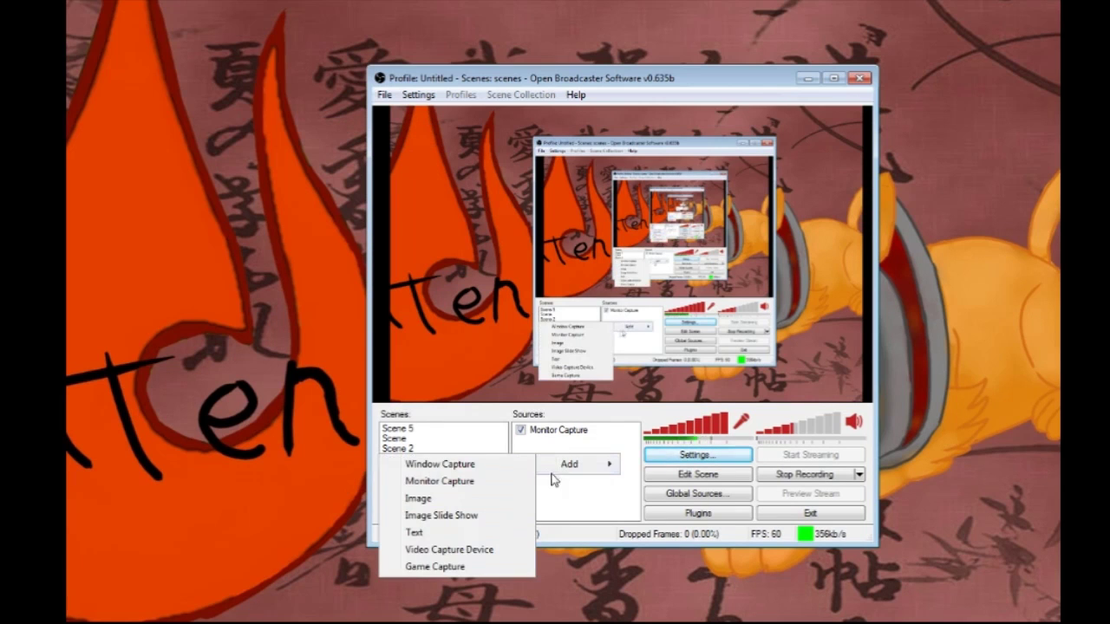
{"action": "left_click", "coordinate": [457, 502]}
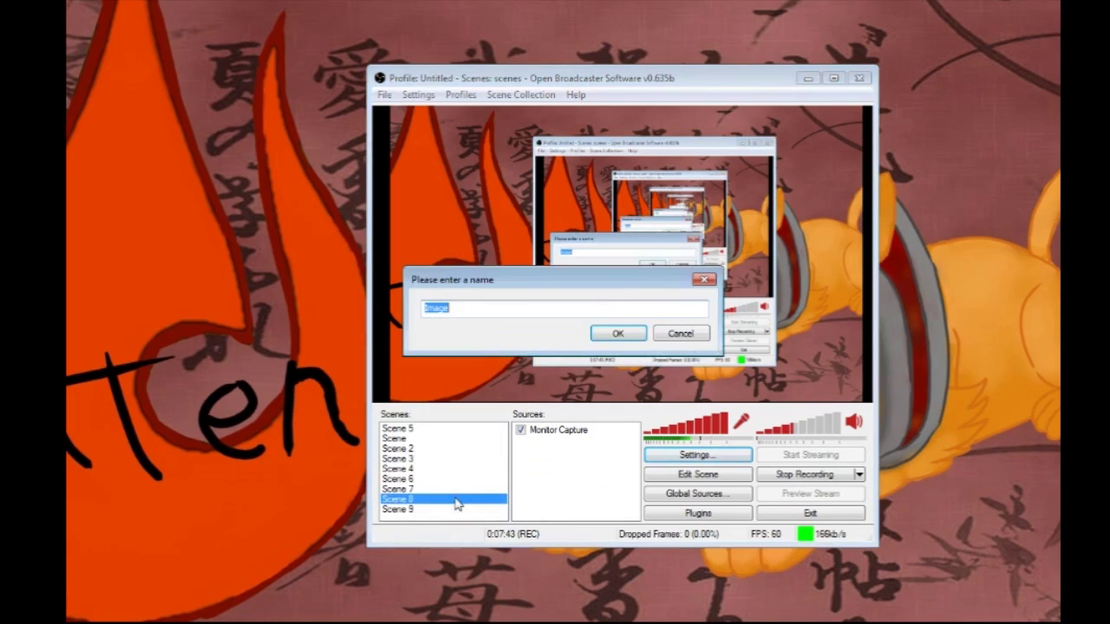
{"action": "left_click", "coordinate": [616, 334]}
{"action": "left_click", "coordinate": [661, 192]}
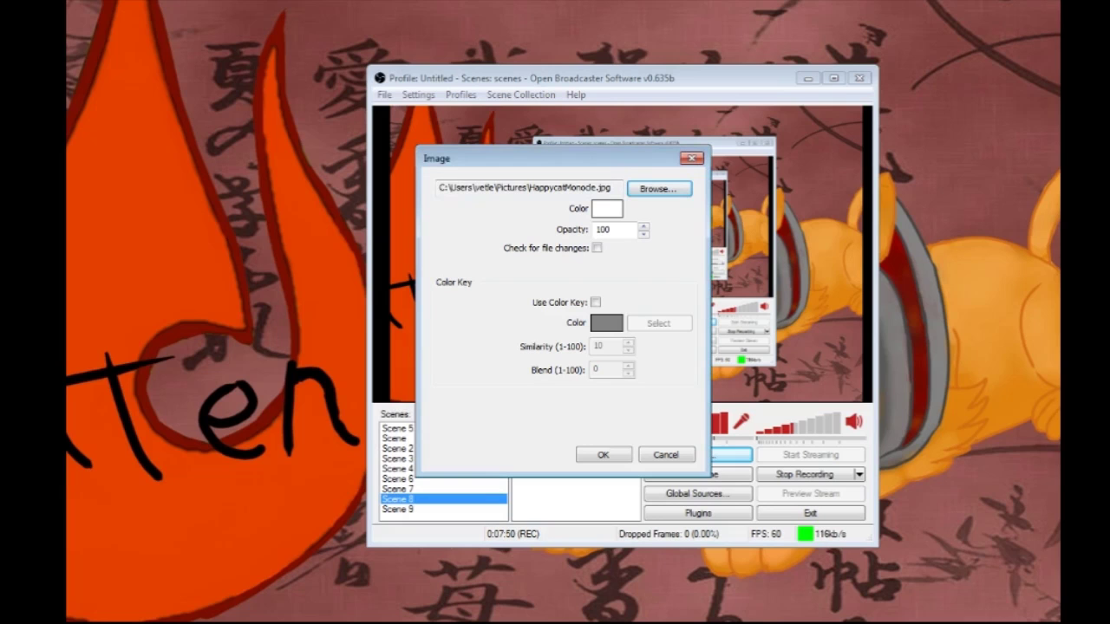
{"action": "left_click", "coordinate": [602, 455]}
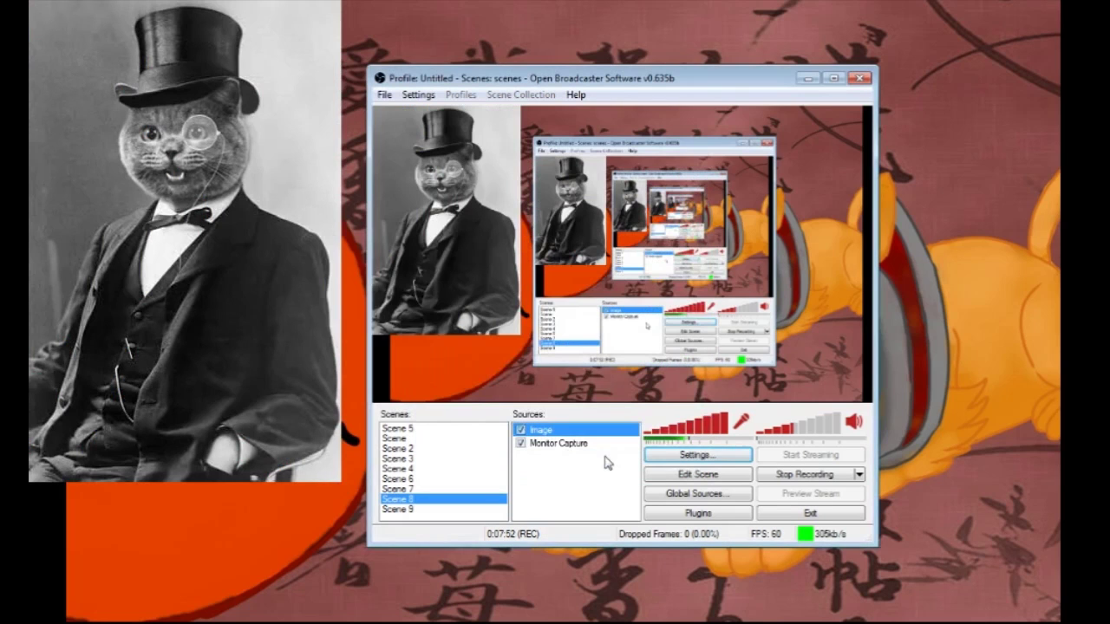
In Edit Scene mode, shrink the cat image and place it in the bottom-right corner.
{"action": "left_click", "coordinate": [694, 474]}
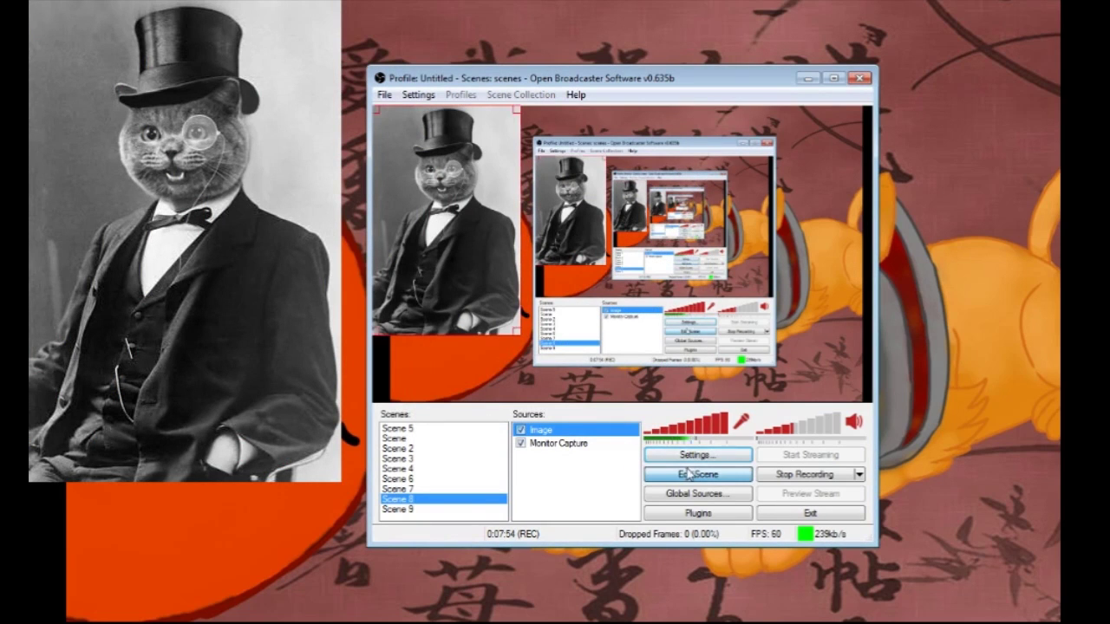
{"action": "left_click_drag", "start_coordinate": [438, 258], "coordinate": [689, 312]}
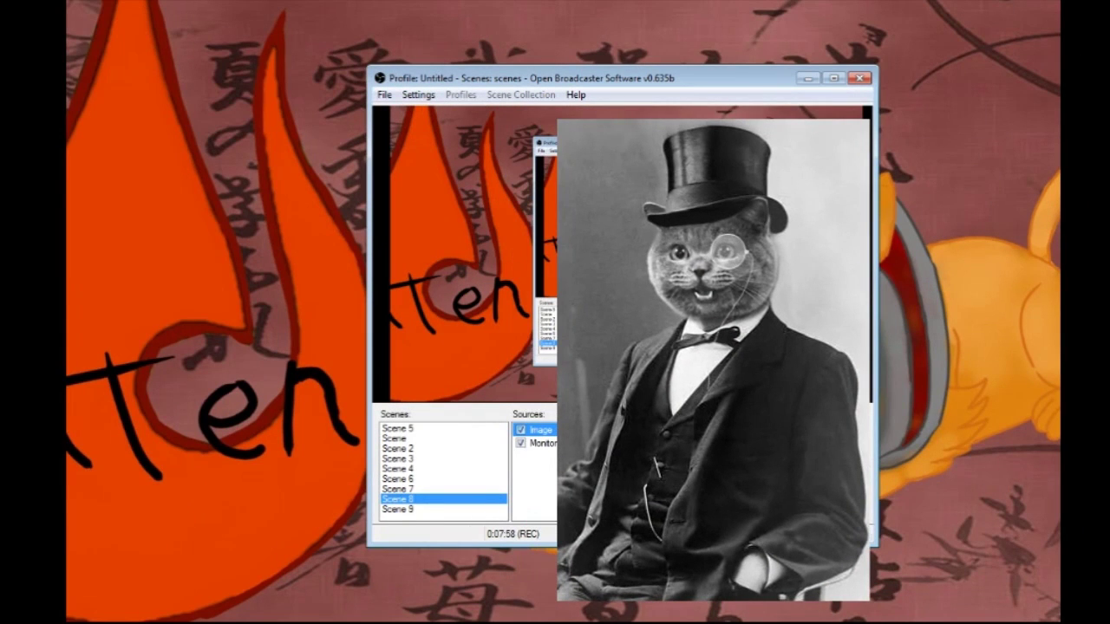
{"action": "left_click_drag", "start_coordinate": [771, 162], "coordinate": [746, 200]}
{"action": "left_click_drag", "start_coordinate": [684, 293], "coordinate": [810, 306]}
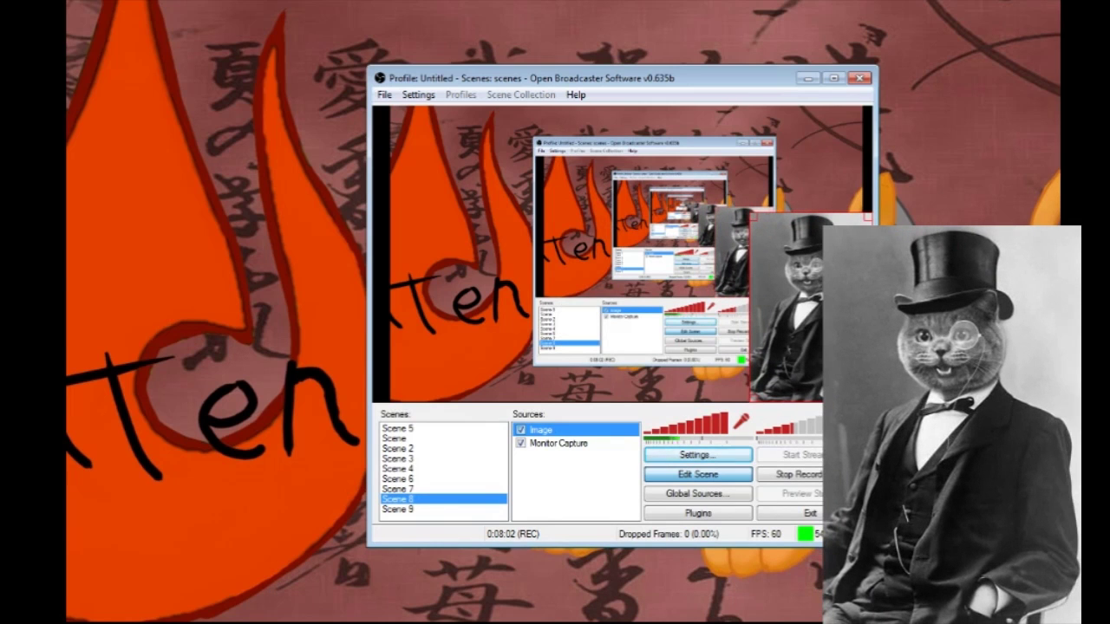
Select Monitor Capture, shift the OBS window left, then reselect the Image source.
{"action": "left_click", "coordinate": [558, 443]}
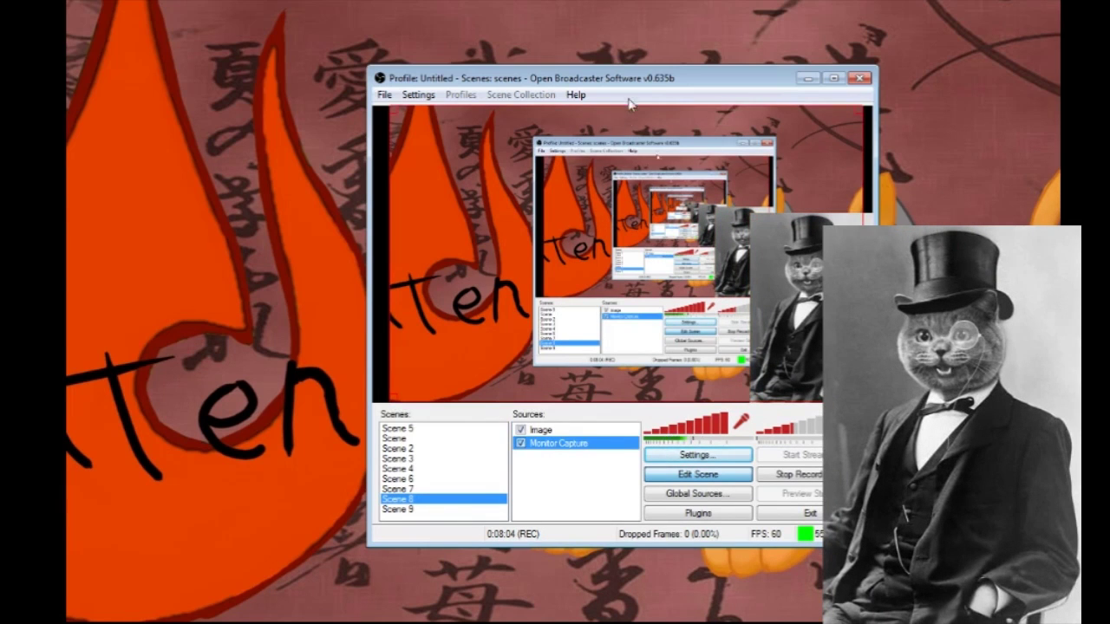
{"action": "left_click_drag", "start_coordinate": [640, 81], "coordinate": [591, 66]}
{"action": "left_click", "coordinate": [490, 417]}
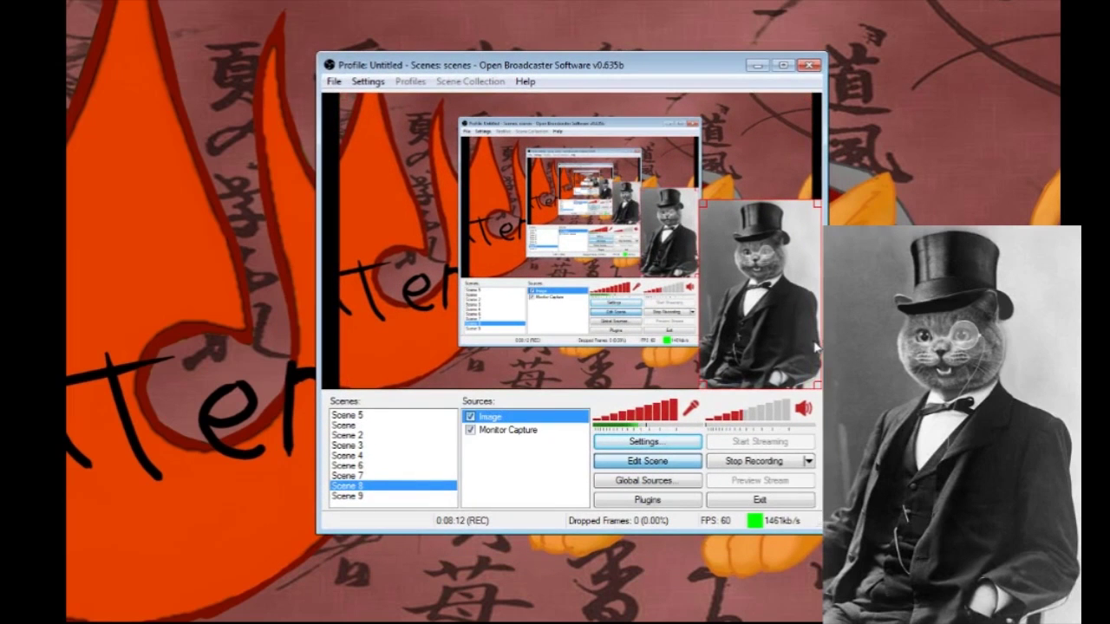
Remove the cat Image source from Scene 8, confirming the deletion.
{"action": "right_click", "coordinate": [507, 423]}
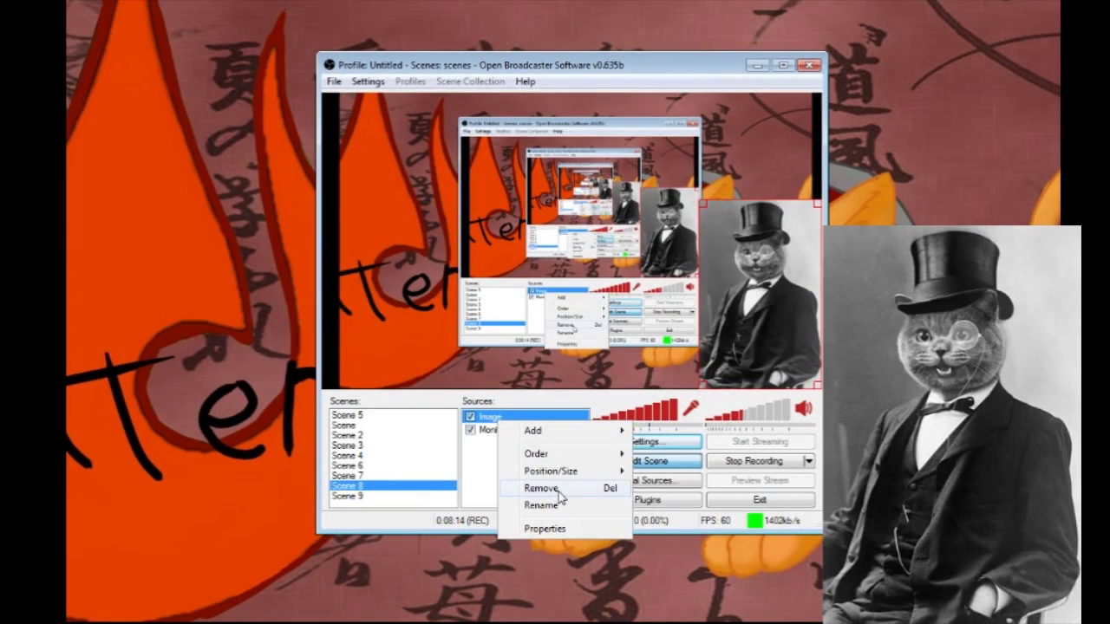
{"action": "left_click", "coordinate": [554, 503]}
{"action": "left_click", "coordinate": [572, 370]}
Bring up the Sources list's Add menu of source types.
{"action": "right_click", "coordinate": [523, 439]}
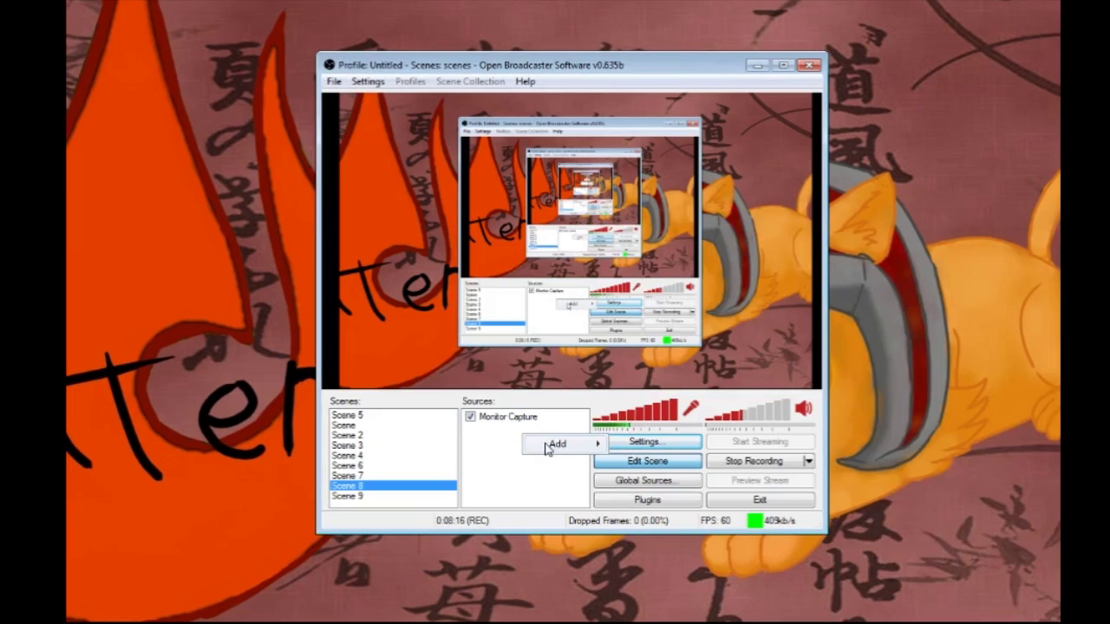
{"action": "left_click", "coordinate": [521, 416]}
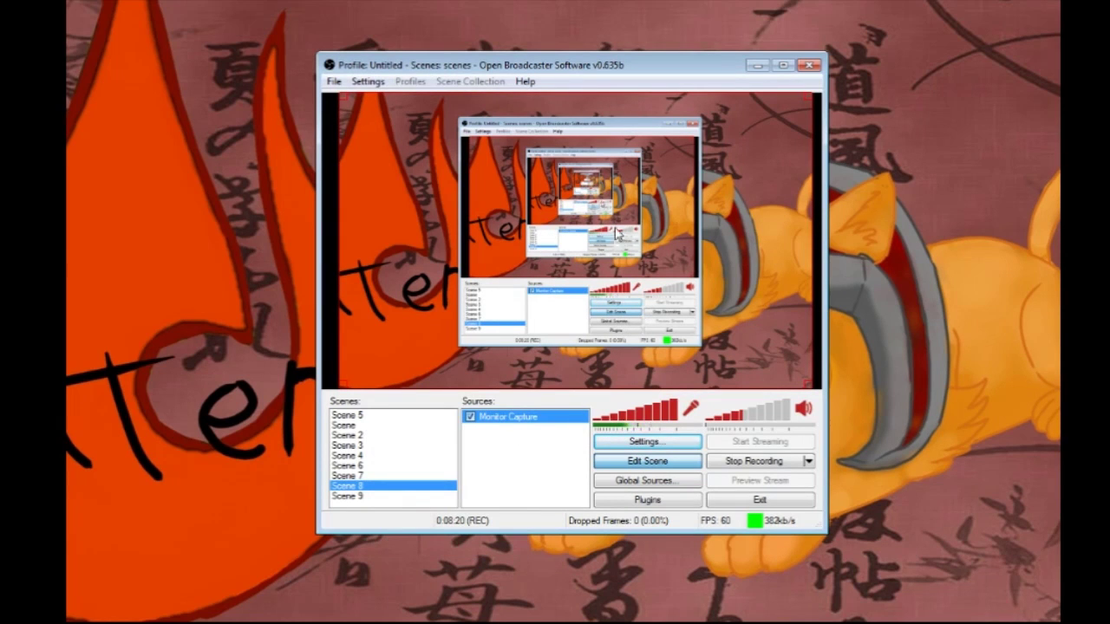
{"action": "right_click", "coordinate": [509, 427]}
{"action": "mouse_move", "coordinate": [531, 438]}
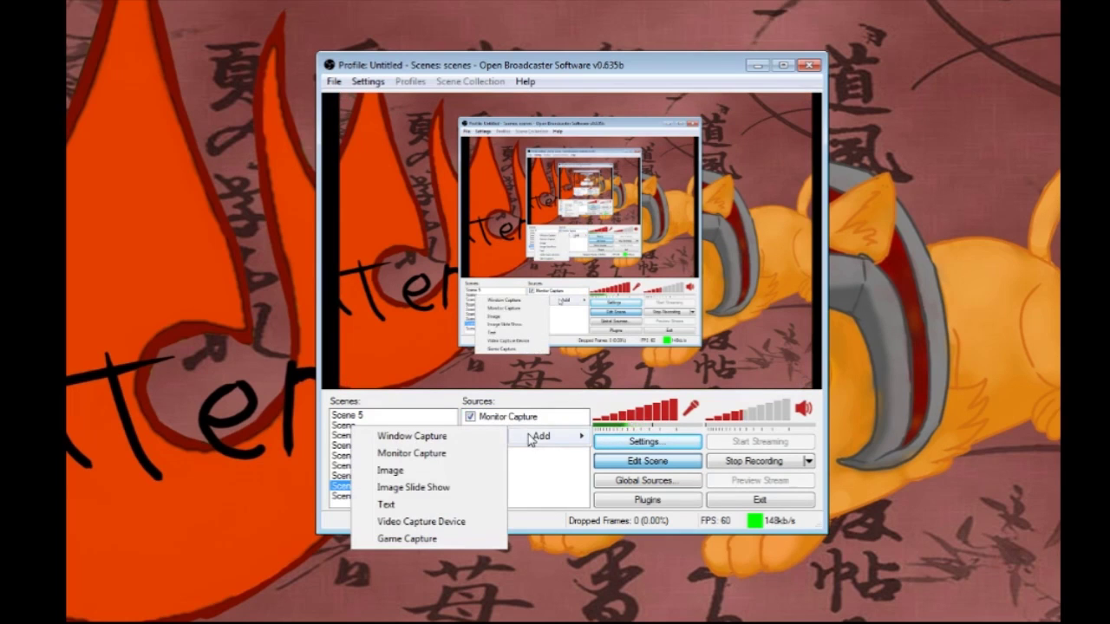
Add a Window Capture source named 'Window Capture' for the Chrome YouTube window, after briefly trying Steam.
{"action": "left_click", "coordinate": [468, 438]}
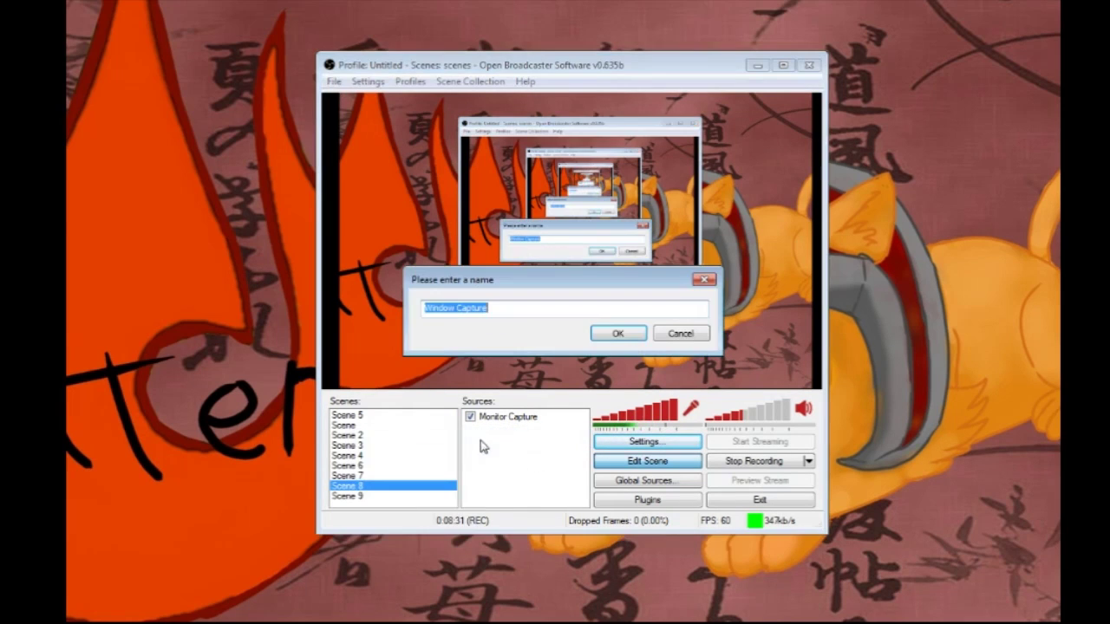
{"action": "left_click", "coordinate": [620, 335]}
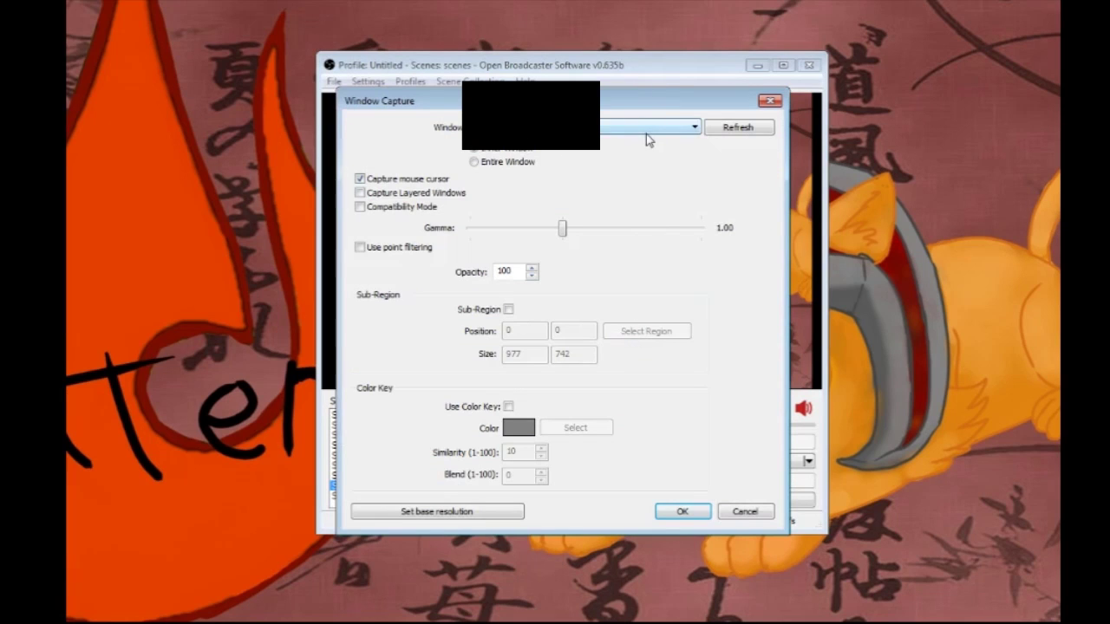
{"action": "left_click", "coordinate": [689, 127]}
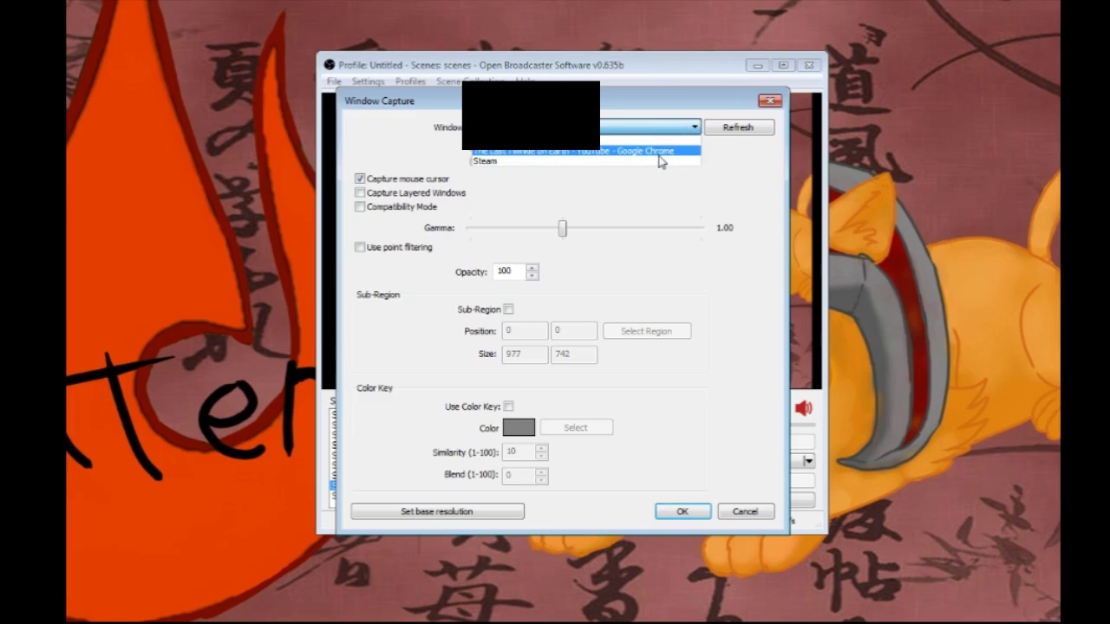
{"action": "left_click", "coordinate": [659, 152]}
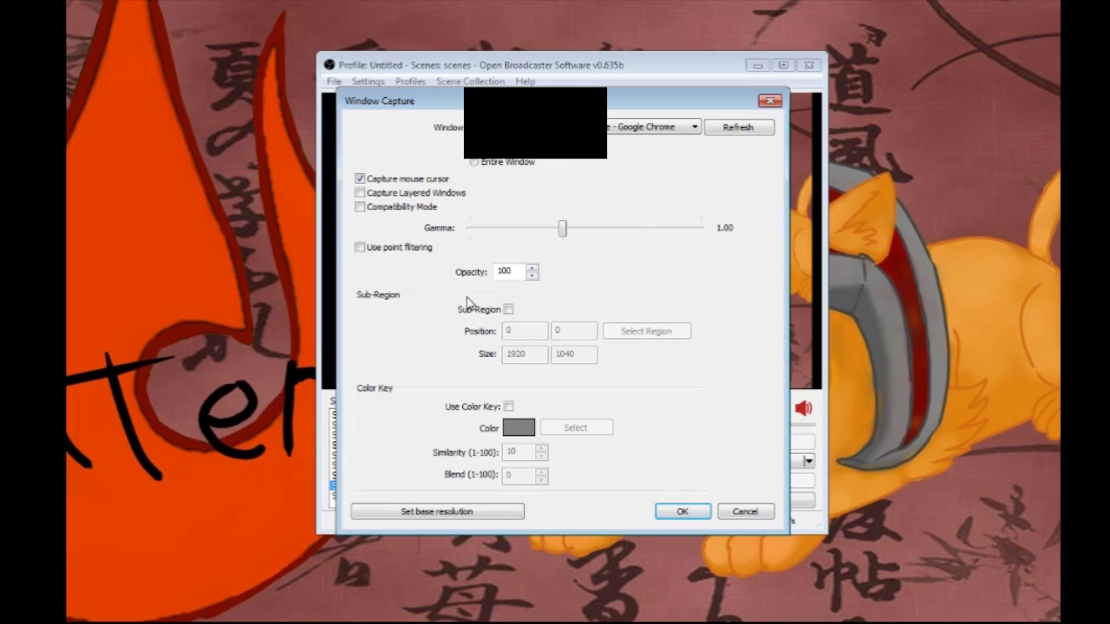
{"action": "left_click", "coordinate": [616, 134]}
{"action": "left_click", "coordinate": [574, 162]}
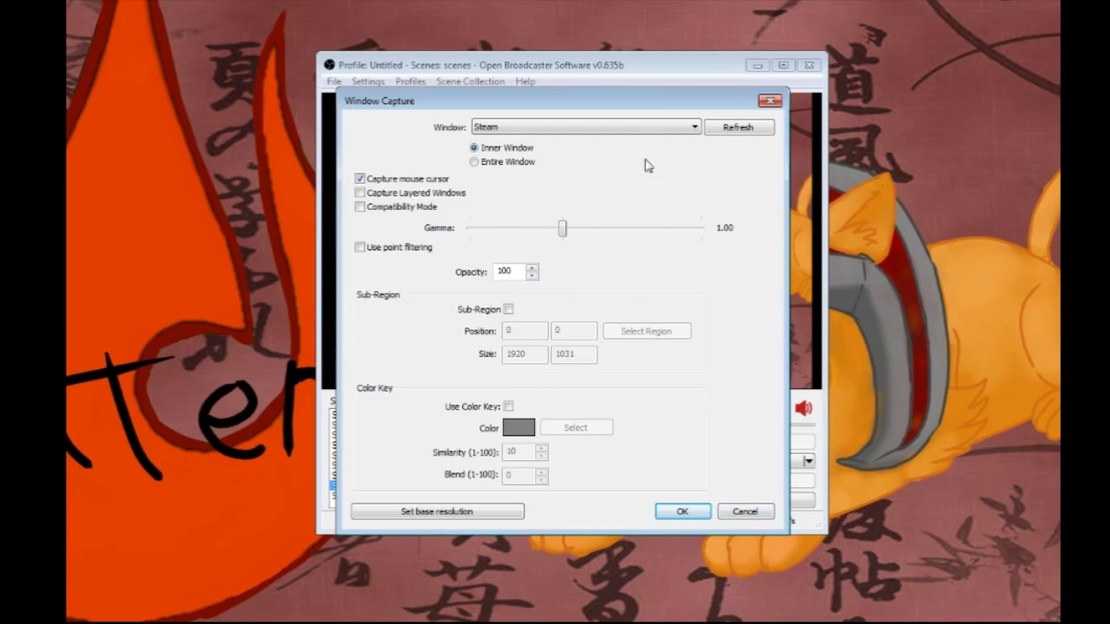
{"action": "left_click", "coordinate": [653, 127]}
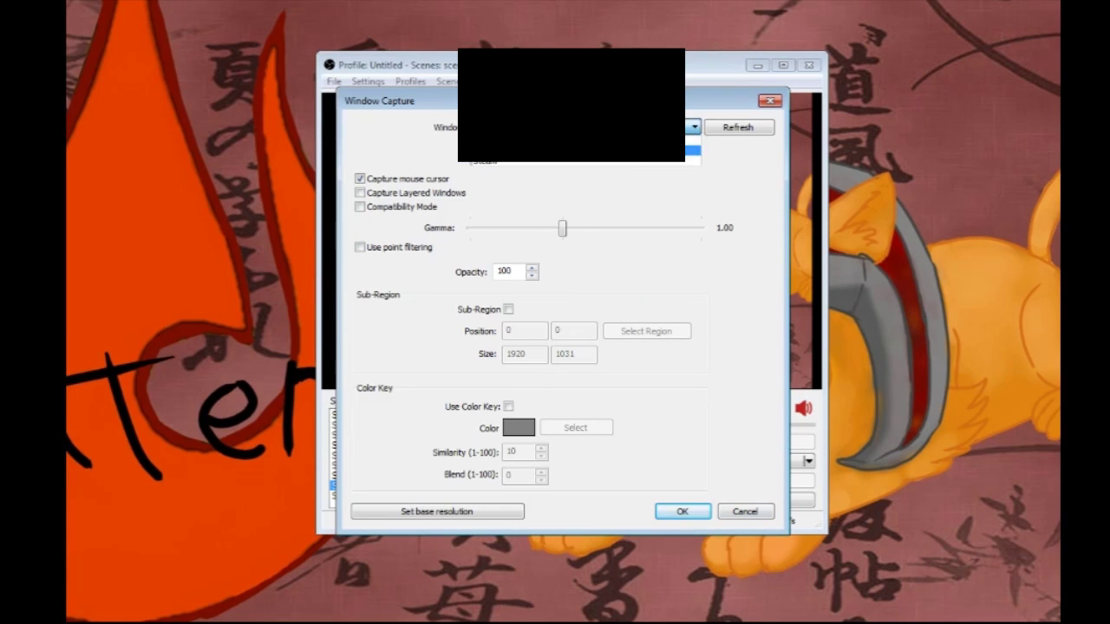
{"action": "left_click", "coordinate": [692, 145]}
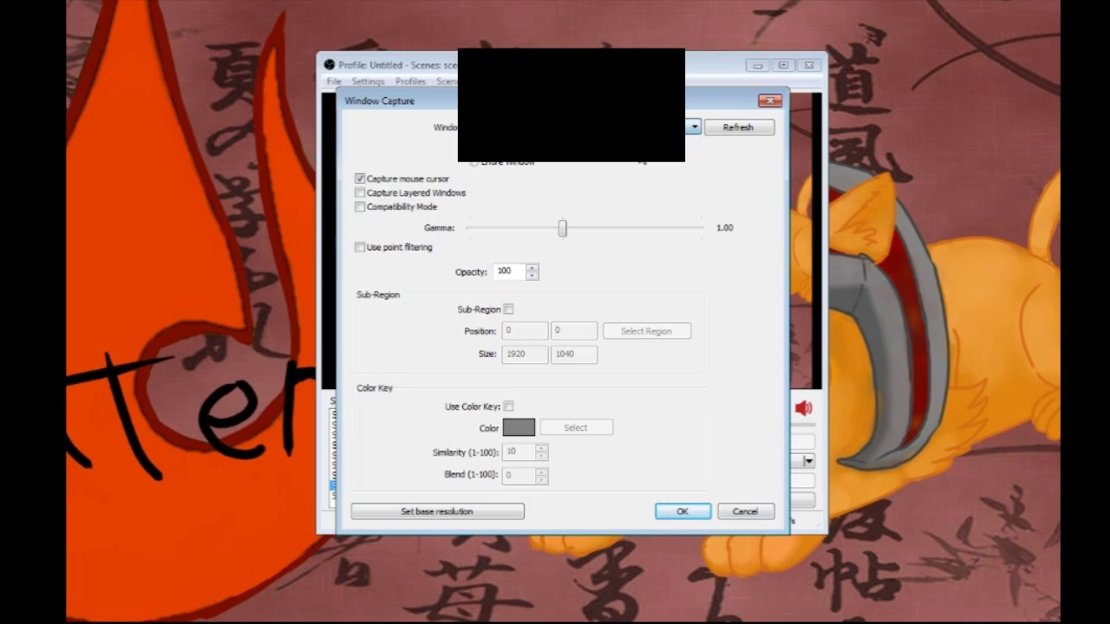
{"action": "left_click", "coordinate": [694, 517]}
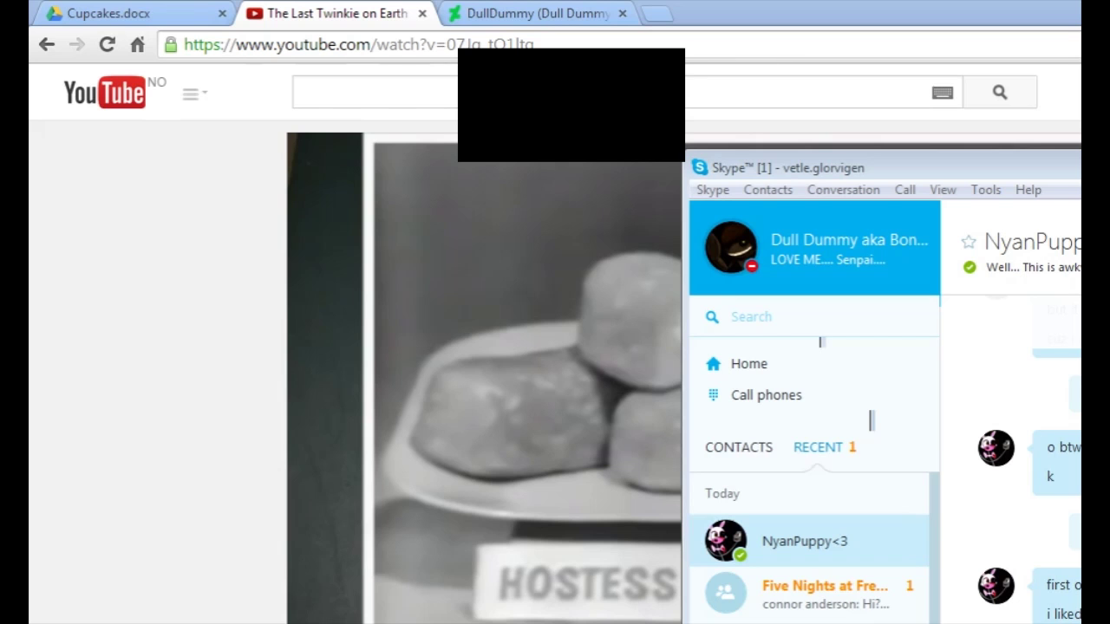
Resize the Chrome window capture and drag it to the lower-right corner of the preview.
{"action": "left_click_drag", "start_coordinate": [333, 93], "coordinate": [822, 373]}
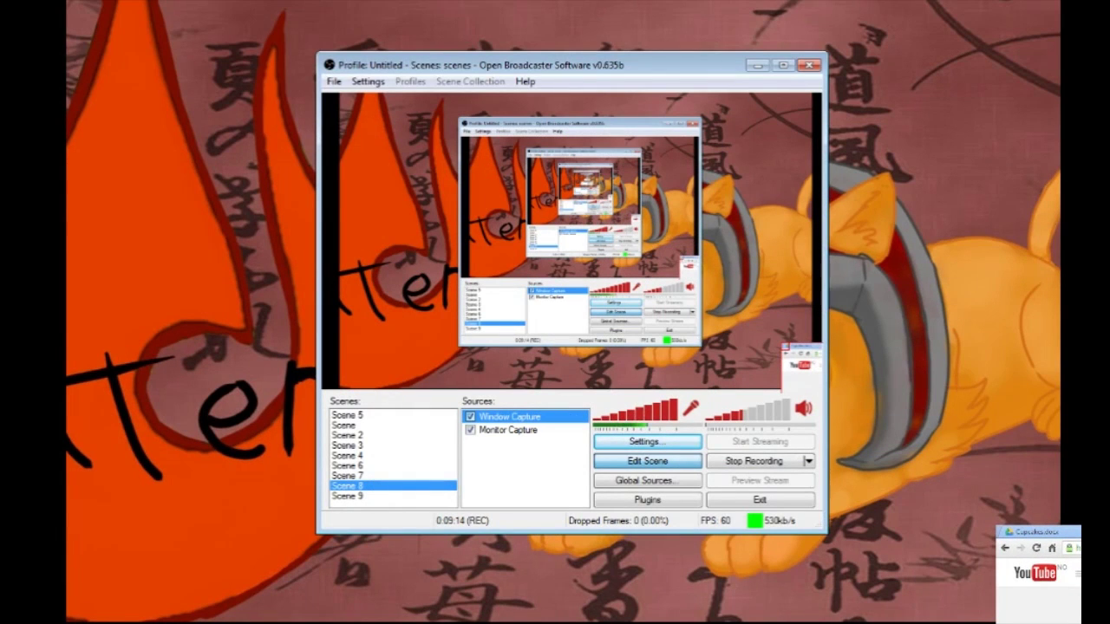
{"action": "left_click_drag", "start_coordinate": [814, 355], "coordinate": [504, 279]}
{"action": "left_click_drag", "start_coordinate": [424, 95], "coordinate": [491, 97]}
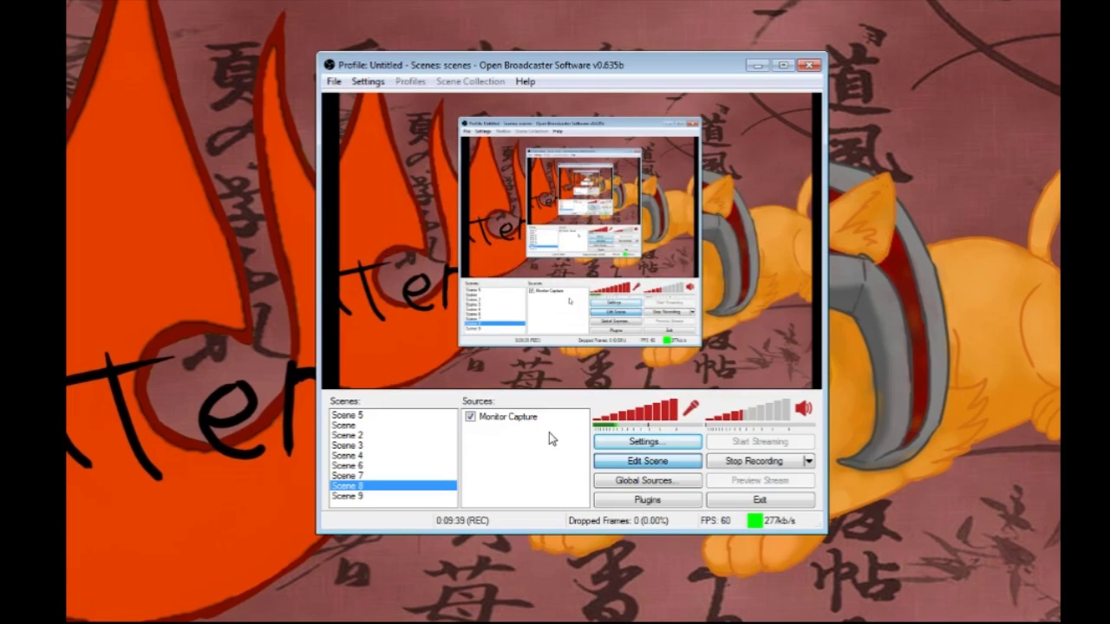
Add a Game Capture source for Steam with 'Stretch image to screen' enabled.
{"action": "right_click", "coordinate": [550, 431]}
{"action": "mouse_move", "coordinate": [568, 445]}
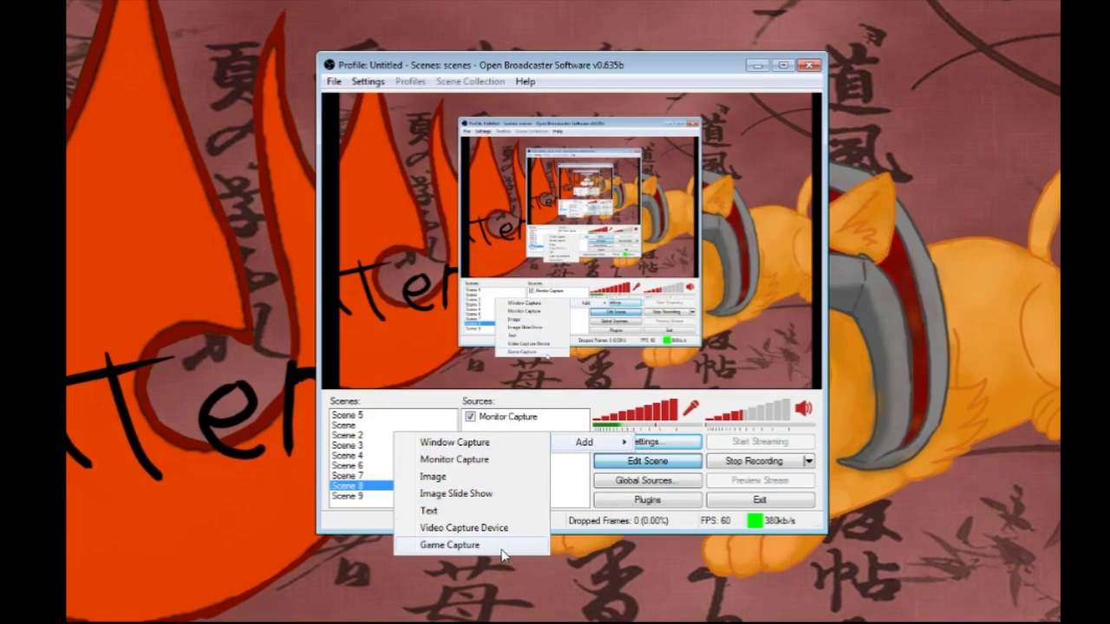
{"action": "left_click", "coordinate": [502, 546]}
{"action": "left_click", "coordinate": [619, 331]}
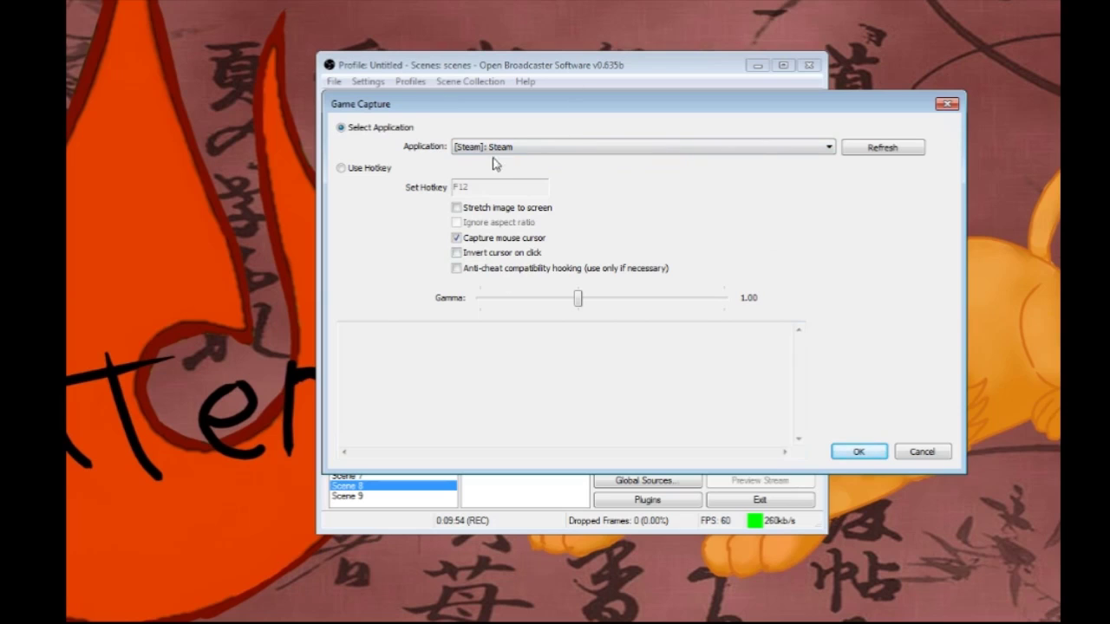
{"action": "left_click", "coordinate": [460, 209]}
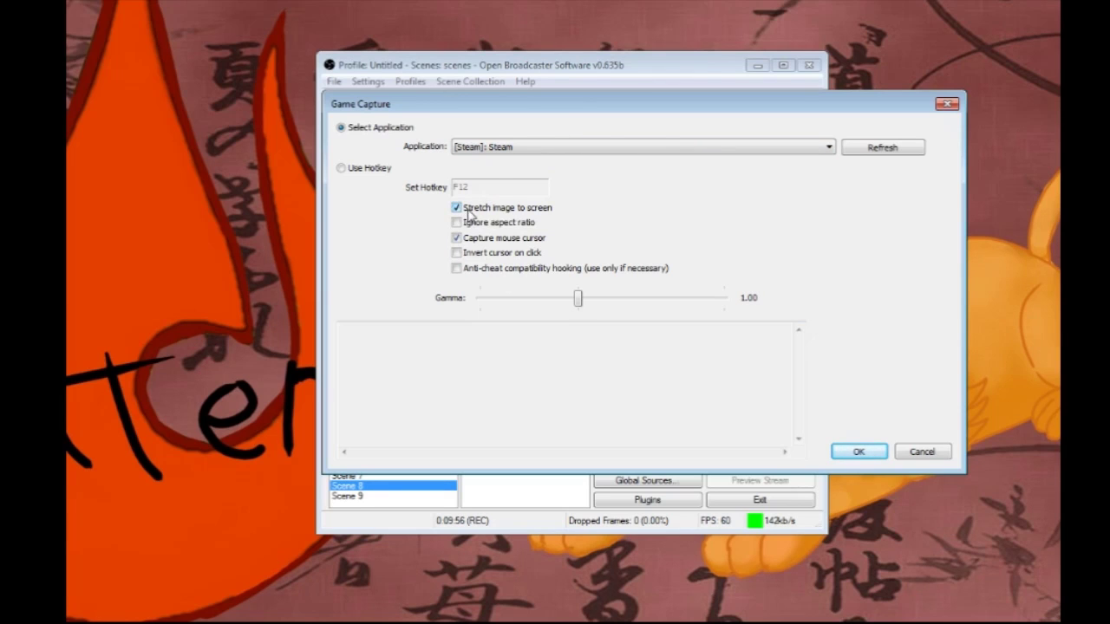
{"action": "left_click", "coordinate": [459, 209]}
{"action": "left_click", "coordinate": [459, 209]}
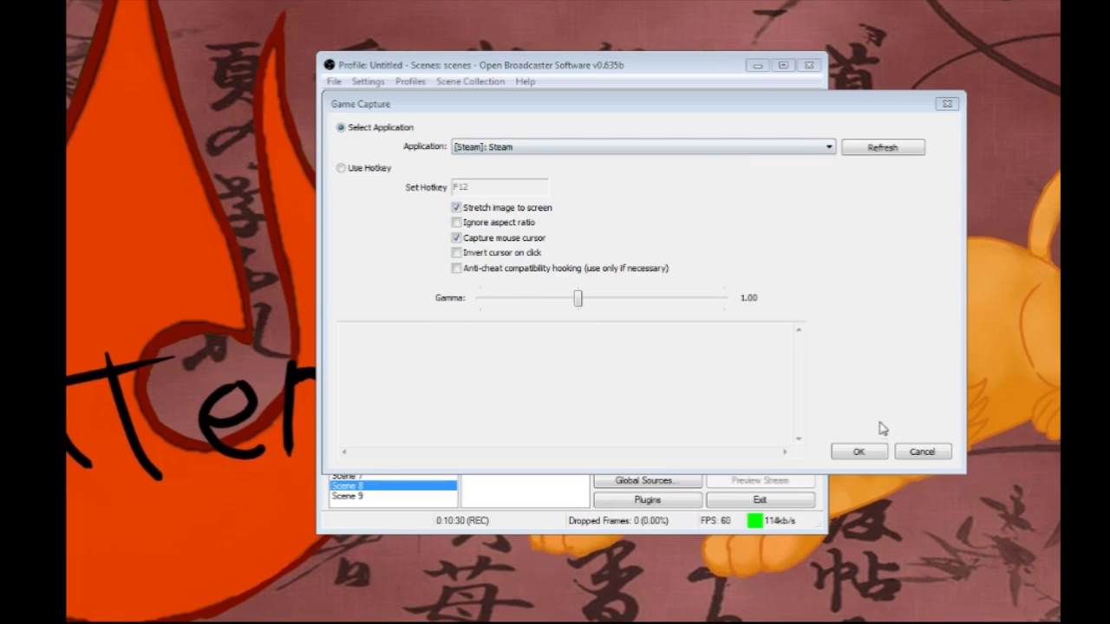
{"action": "left_click", "coordinate": [867, 454]}
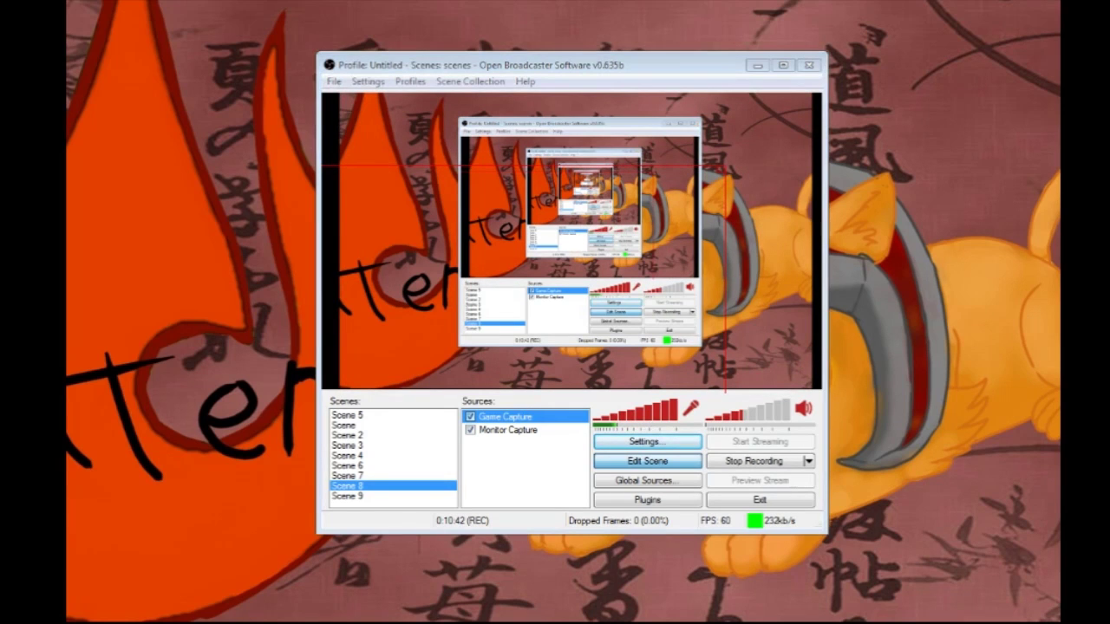
Remove the Game Capture source from Scene 8.
{"action": "right_click", "coordinate": [650, 228]}
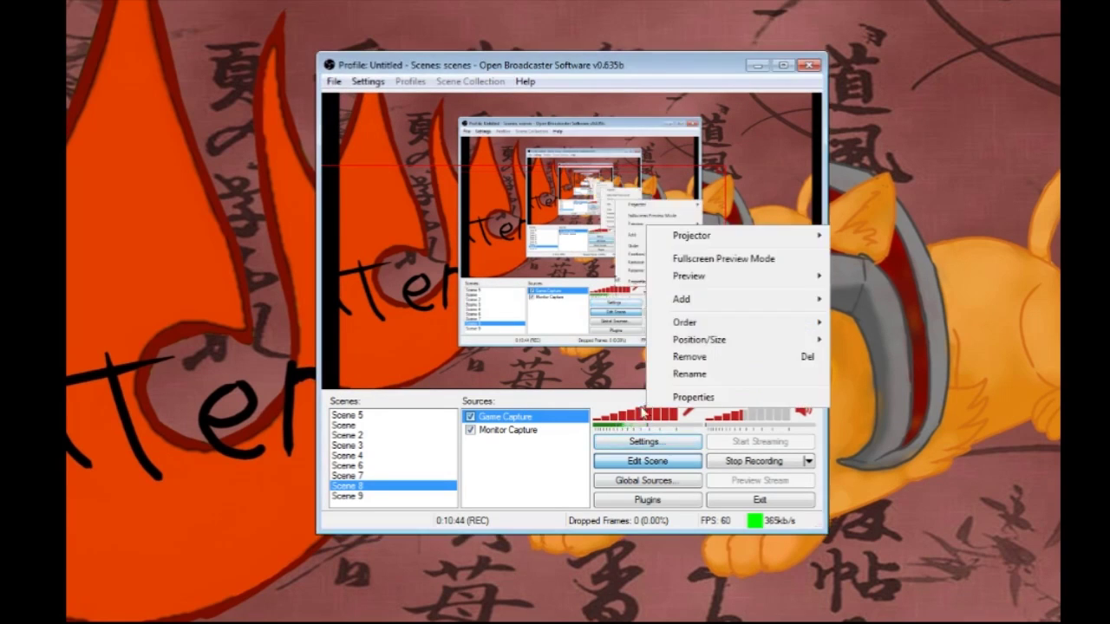
{"action": "right_click", "coordinate": [505, 421]}
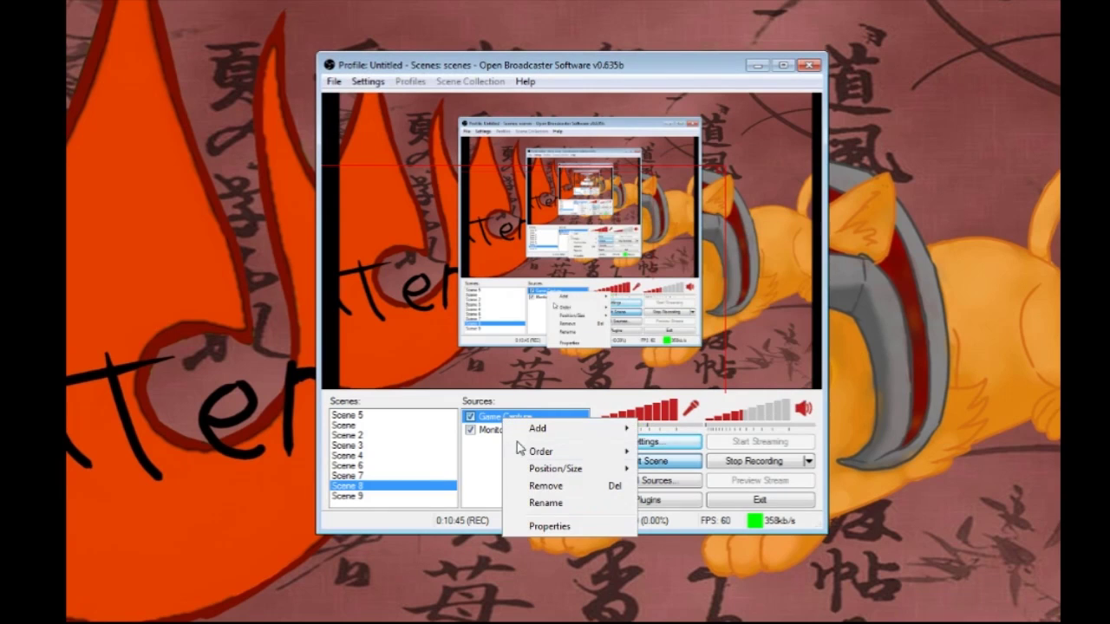
{"action": "left_click", "coordinate": [551, 488]}
Confirm the deletion, then re-add a Game Capture source stretched to the screen.
{"action": "left_click", "coordinate": [575, 368]}
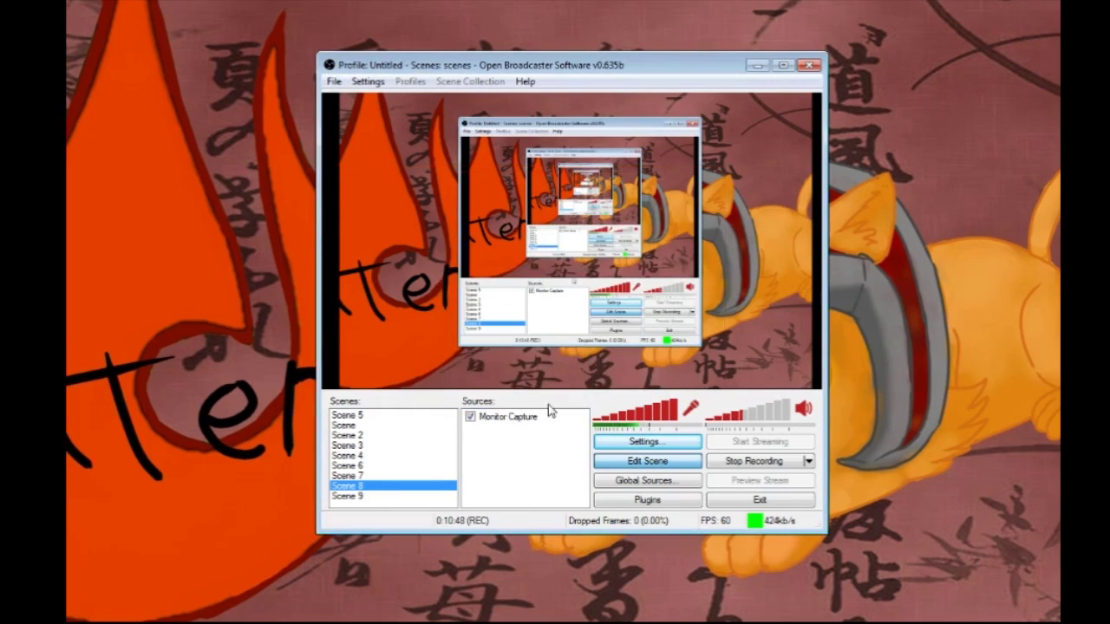
{"action": "right_click", "coordinate": [529, 435]}
{"action": "mouse_move", "coordinate": [586, 448]}
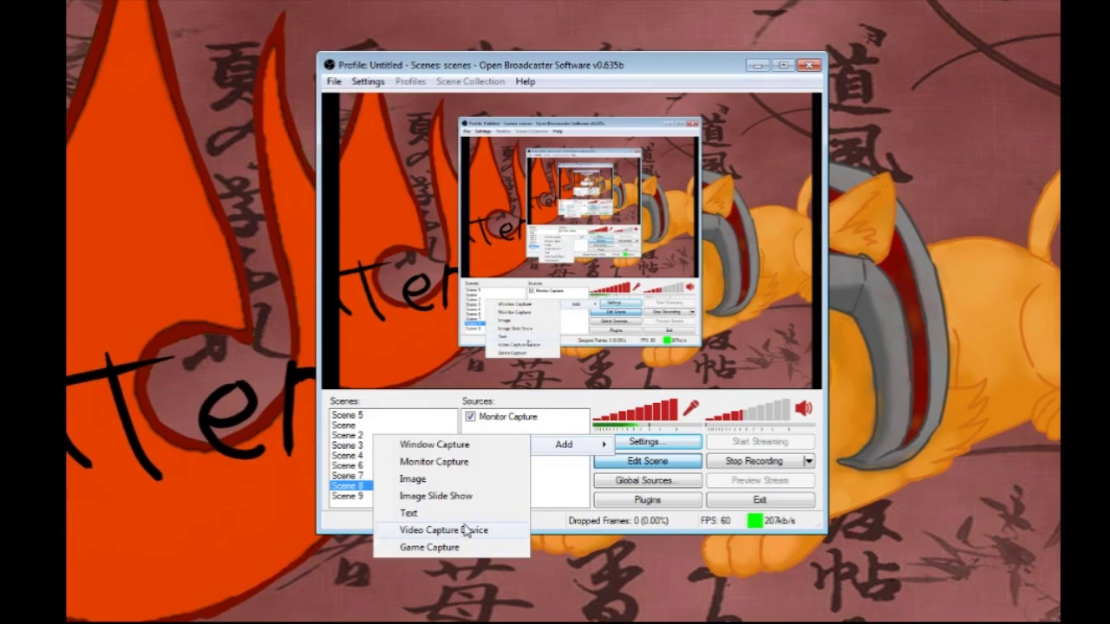
{"action": "left_click", "coordinate": [466, 558]}
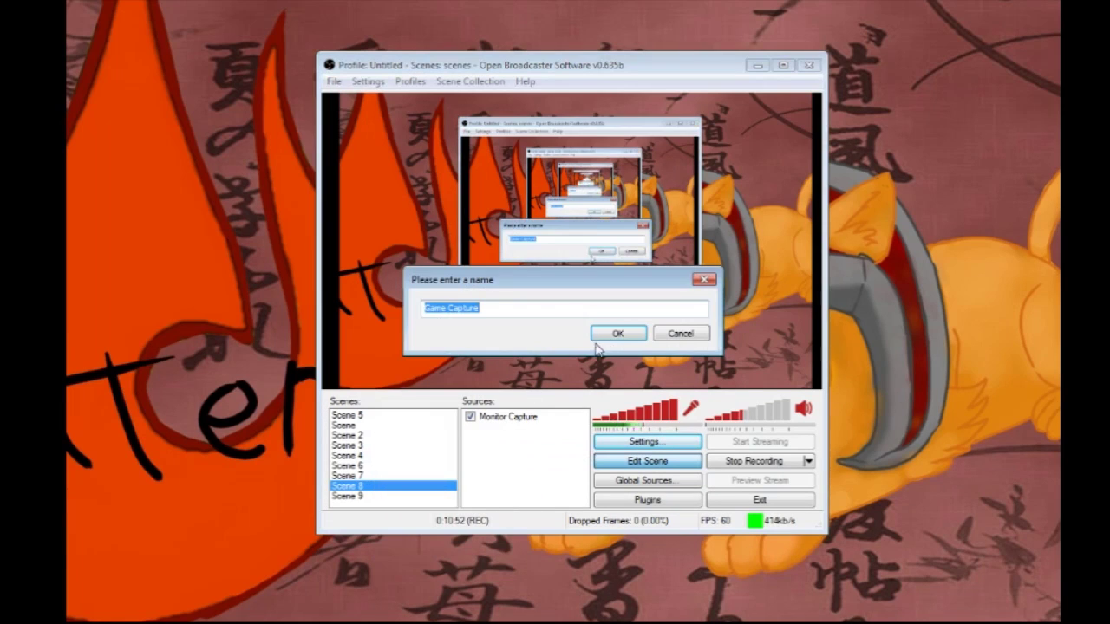
{"action": "key", "text": "Return"}
{"action": "left_click", "coordinate": [479, 208]}
{"action": "left_click", "coordinate": [838, 452]}
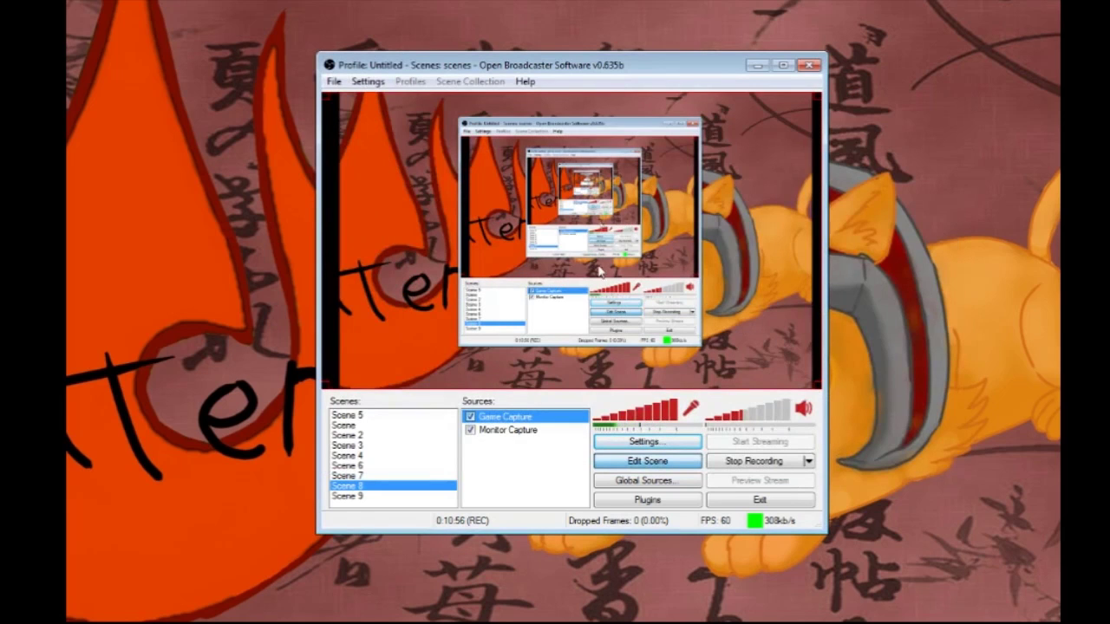
Remove the new Game Capture source again, confirming the deletion.
{"action": "right_click", "coordinate": [505, 417]}
{"action": "left_click", "coordinate": [562, 487]}
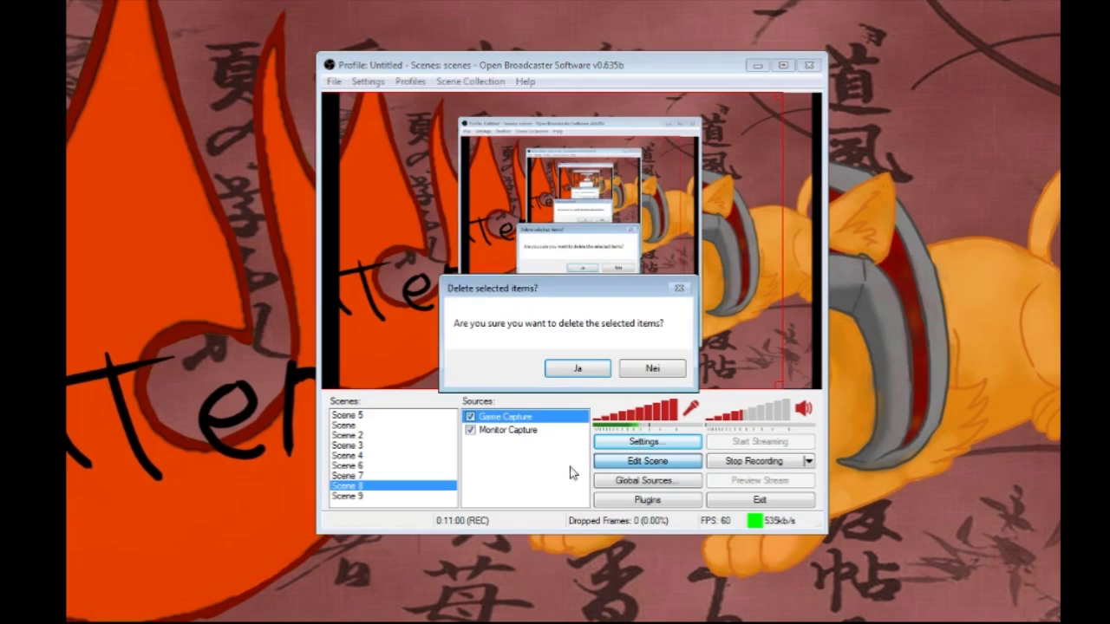
{"action": "left_click", "coordinate": [587, 368]}
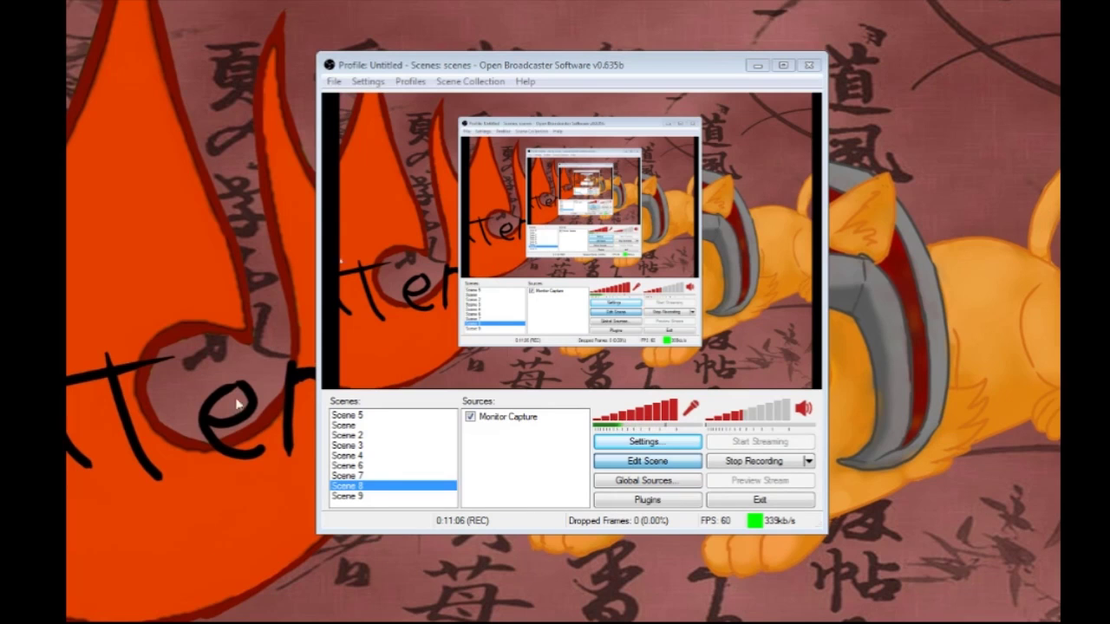
Add a Game Capture source named 'Game Capture' that captures Paint.
{"action": "right_click", "coordinate": [555, 459]}
{"action": "mouse_move", "coordinate": [581, 468]}
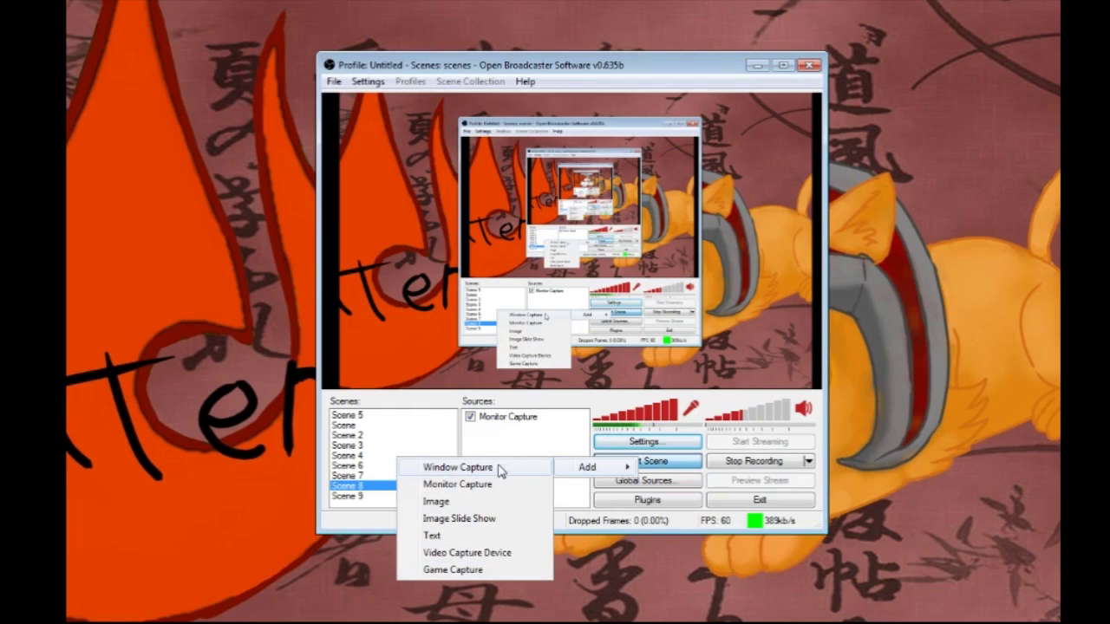
{"action": "left_click", "coordinate": [452, 570]}
{"action": "left_click", "coordinate": [602, 337]}
{"action": "left_click", "coordinate": [631, 151]}
{"action": "left_click", "coordinate": [623, 149]}
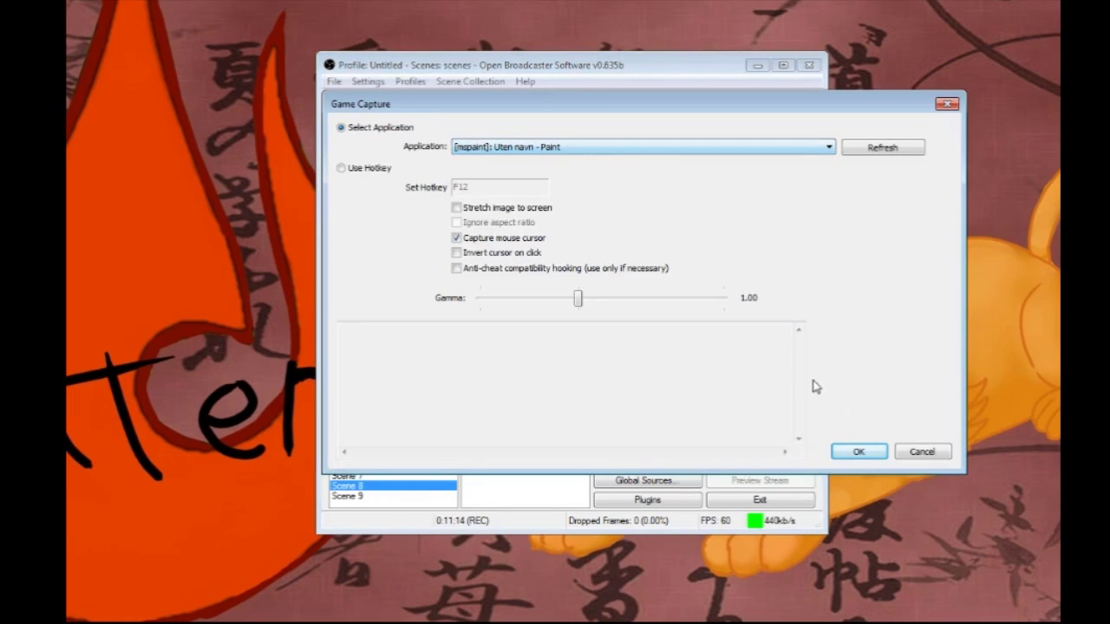
{"action": "left_click", "coordinate": [855, 452]}
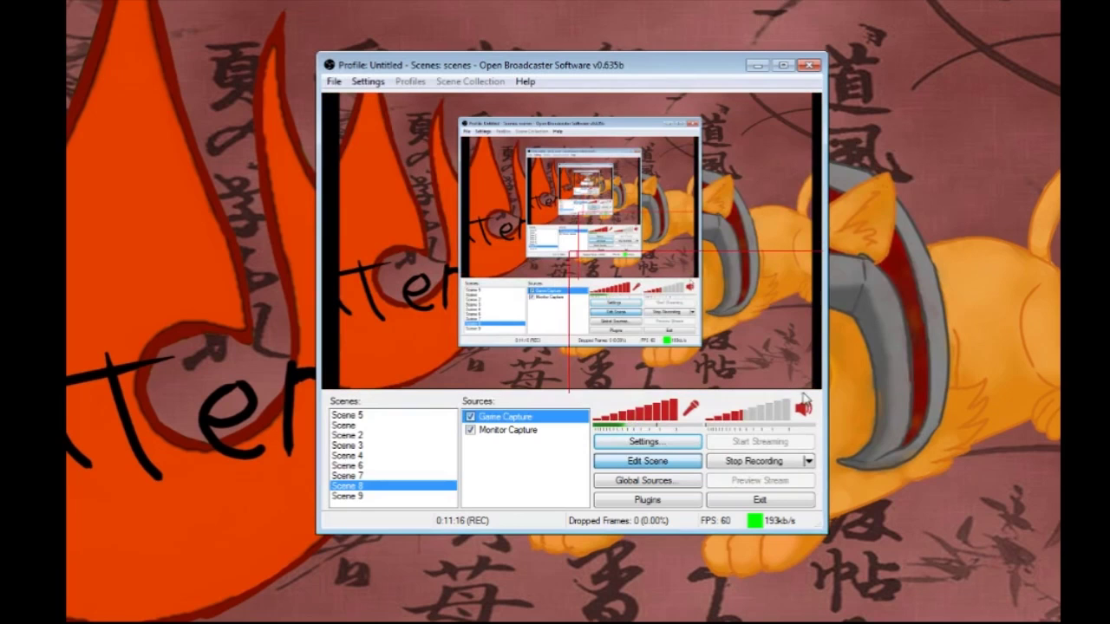
Shift the Monitor Capture source slightly left in the preview.
{"action": "right_click", "coordinate": [525, 422]}
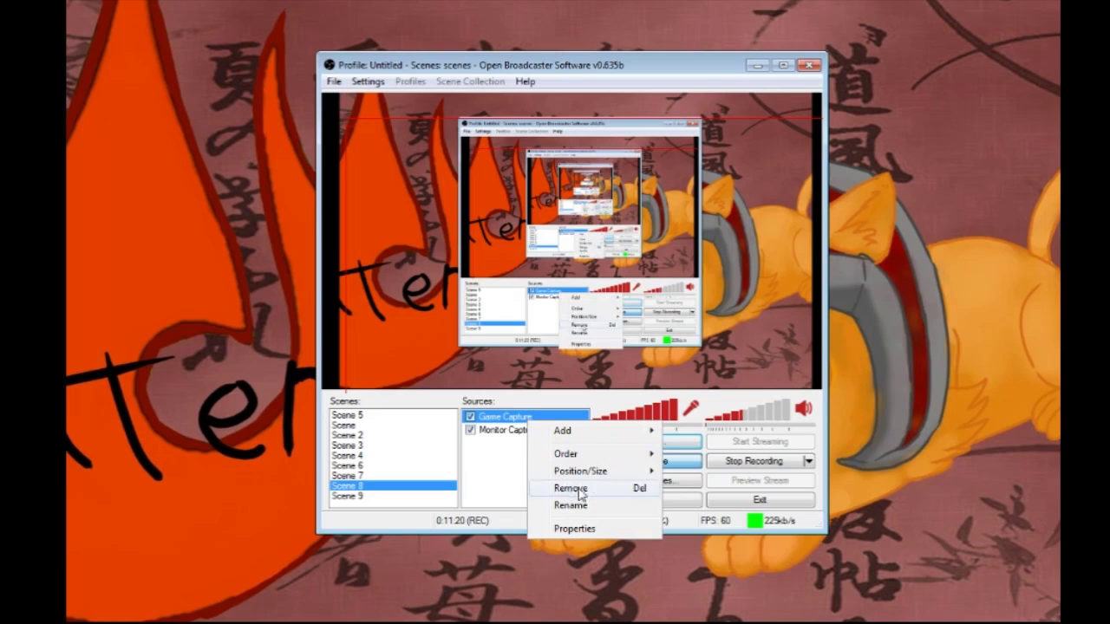
{"action": "mouse_move", "coordinate": [573, 455]}
{"action": "left_click", "coordinate": [485, 455]}
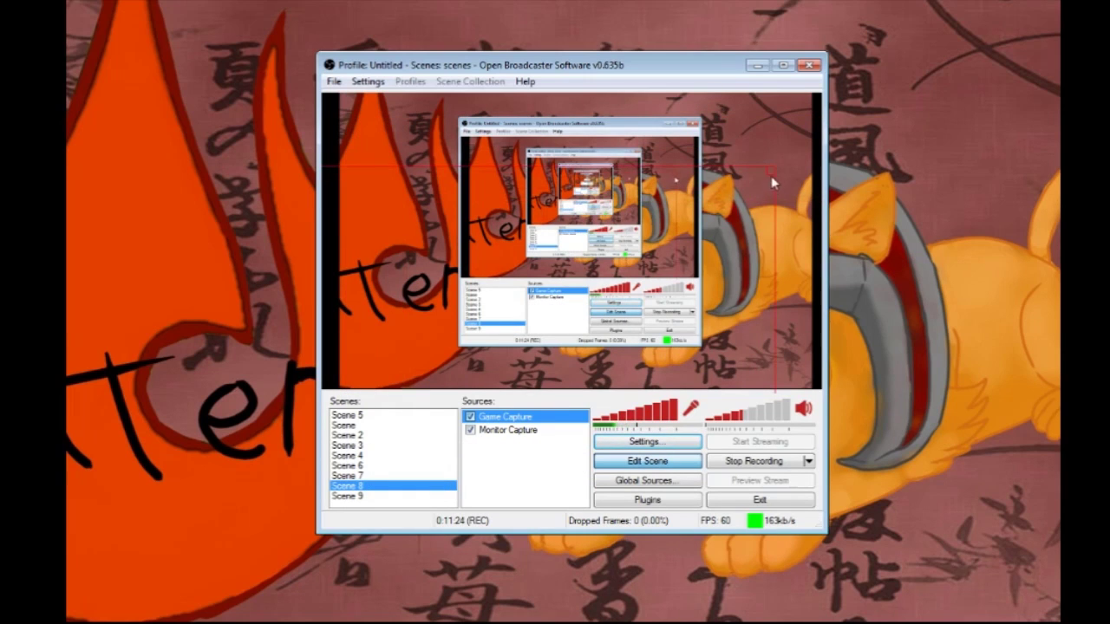
{"action": "left_click", "coordinate": [601, 224]}
{"action": "left_click_drag", "start_coordinate": [601, 224], "coordinate": [766, 269]}
Remove the Game Capture source and confirm the deletion.
{"action": "left_click", "coordinate": [492, 417]}
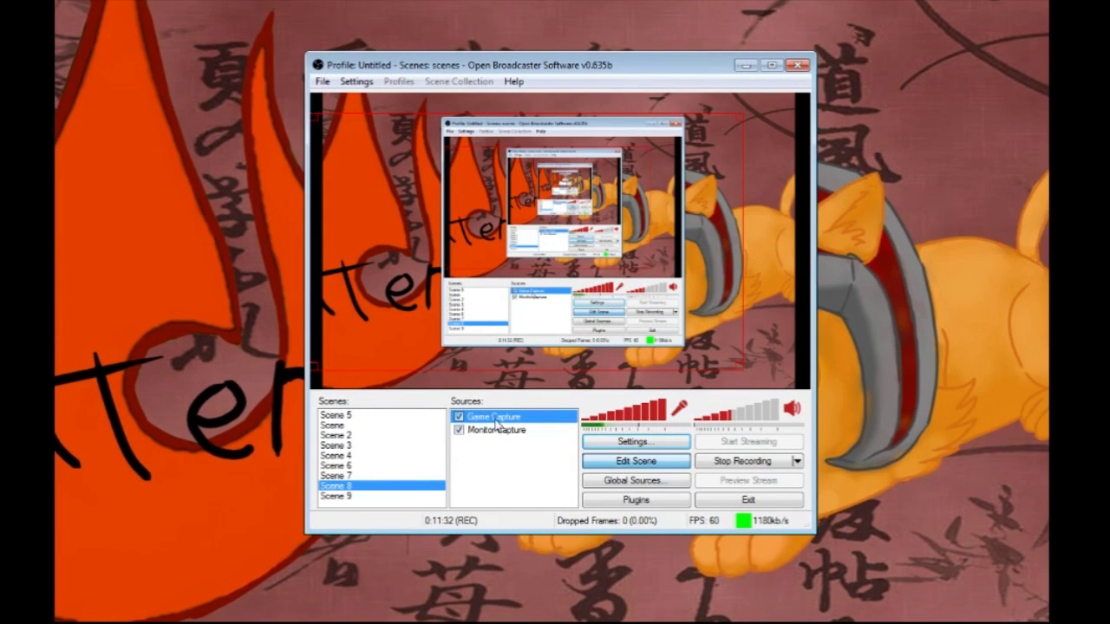
{"action": "right_click", "coordinate": [503, 420]}
{"action": "left_click", "coordinate": [546, 487]}
{"action": "left_click", "coordinate": [569, 366]}
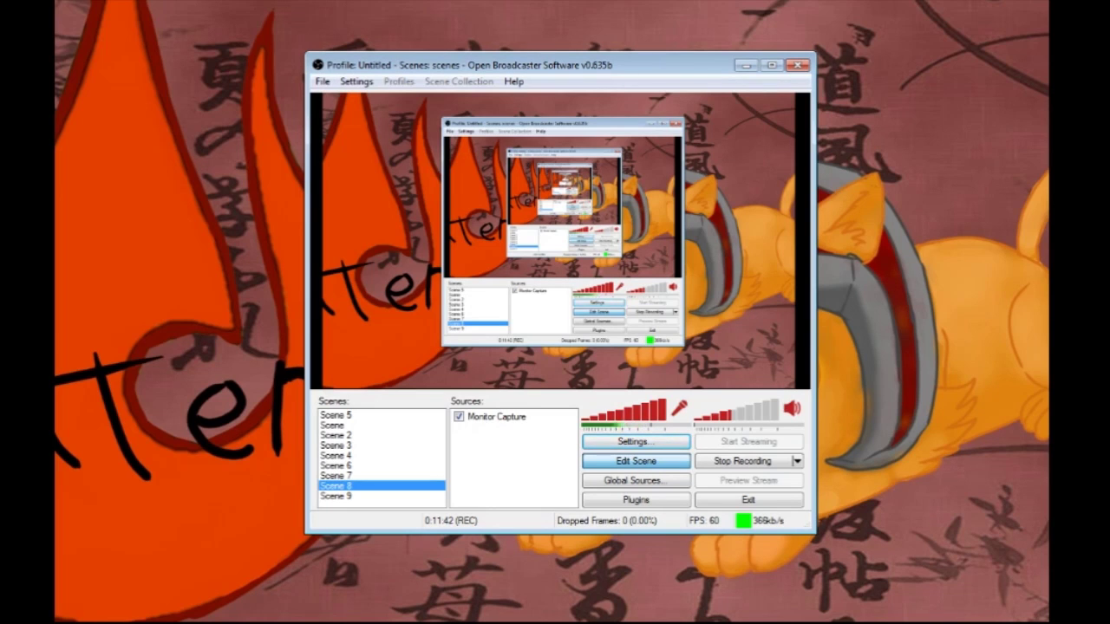
{"action": "right_click", "coordinate": [525, 455]}
{"action": "mouse_move", "coordinate": [562, 464]}
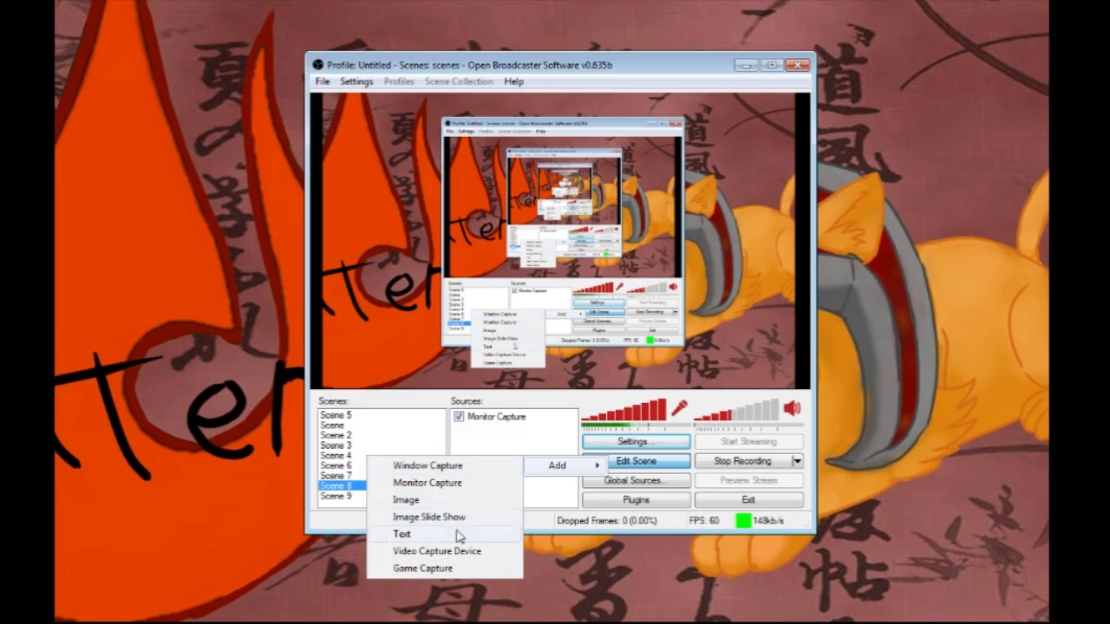
{"action": "left_click", "coordinate": [458, 572]}
{"action": "left_click", "coordinate": [619, 330]}
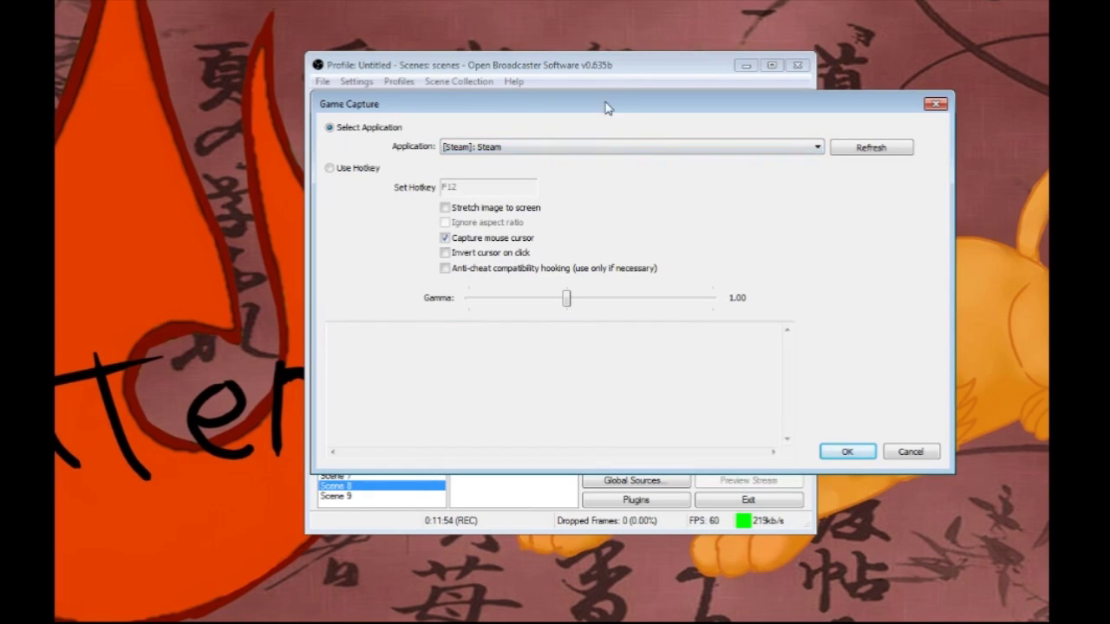
{"action": "left_click_drag", "start_coordinate": [606, 108], "coordinate": [578, 140]}
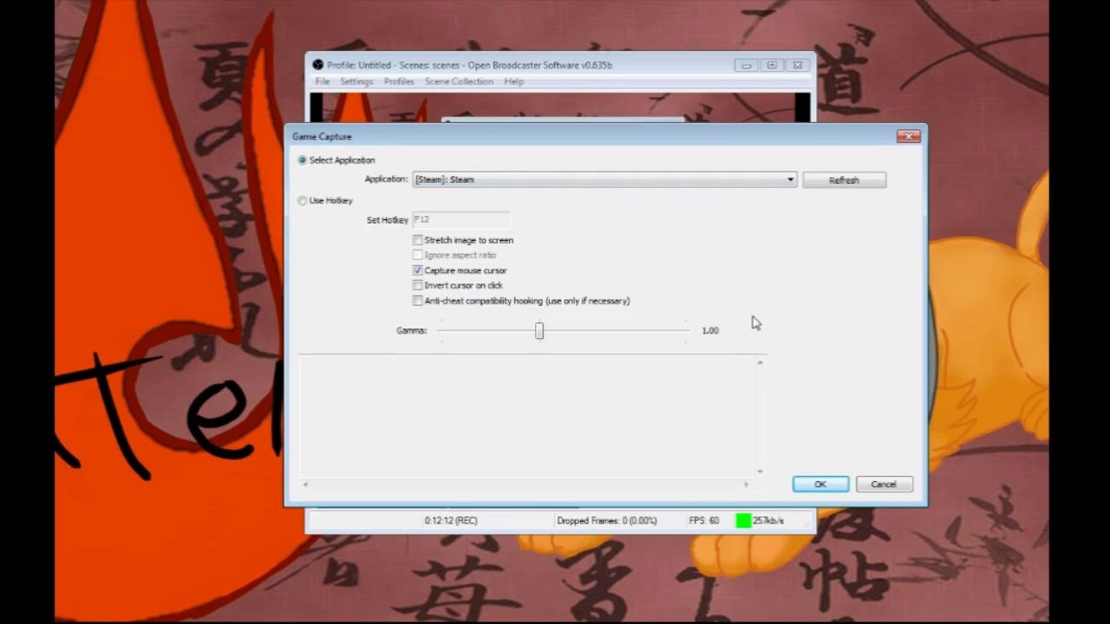
{"action": "left_click", "coordinate": [881, 483]}
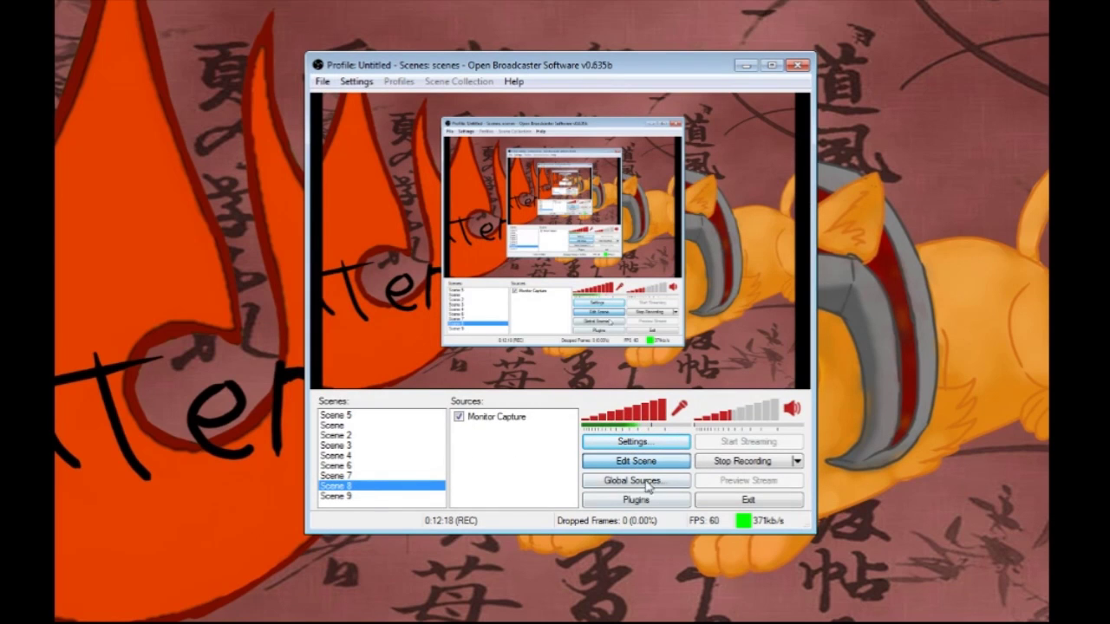
{"action": "right_click", "coordinate": [506, 471]}
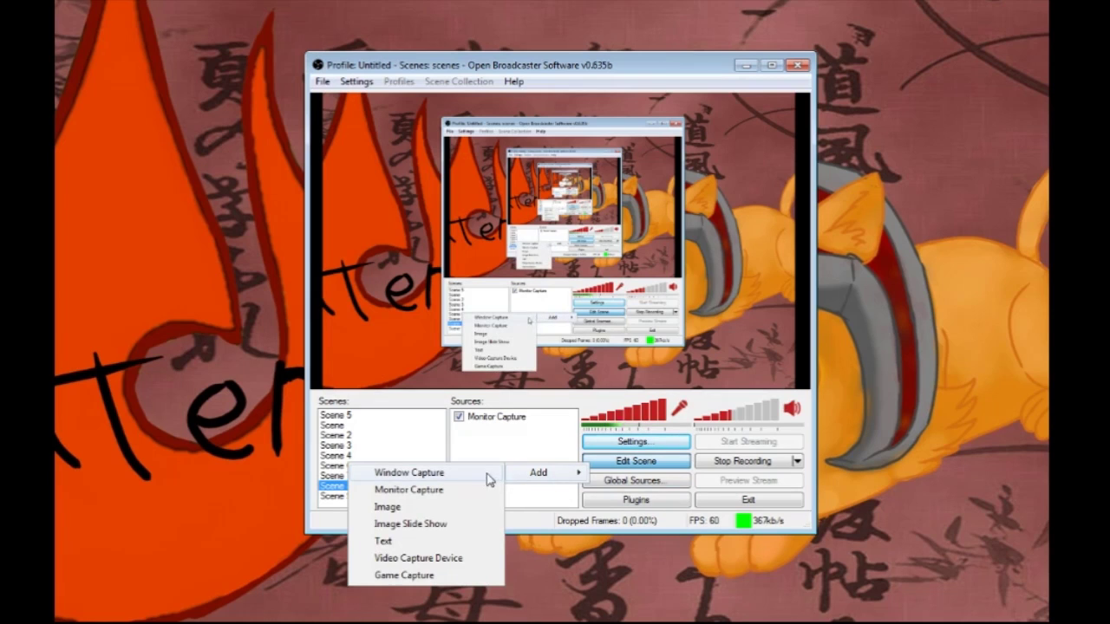
{"action": "left_click", "coordinate": [454, 526]}
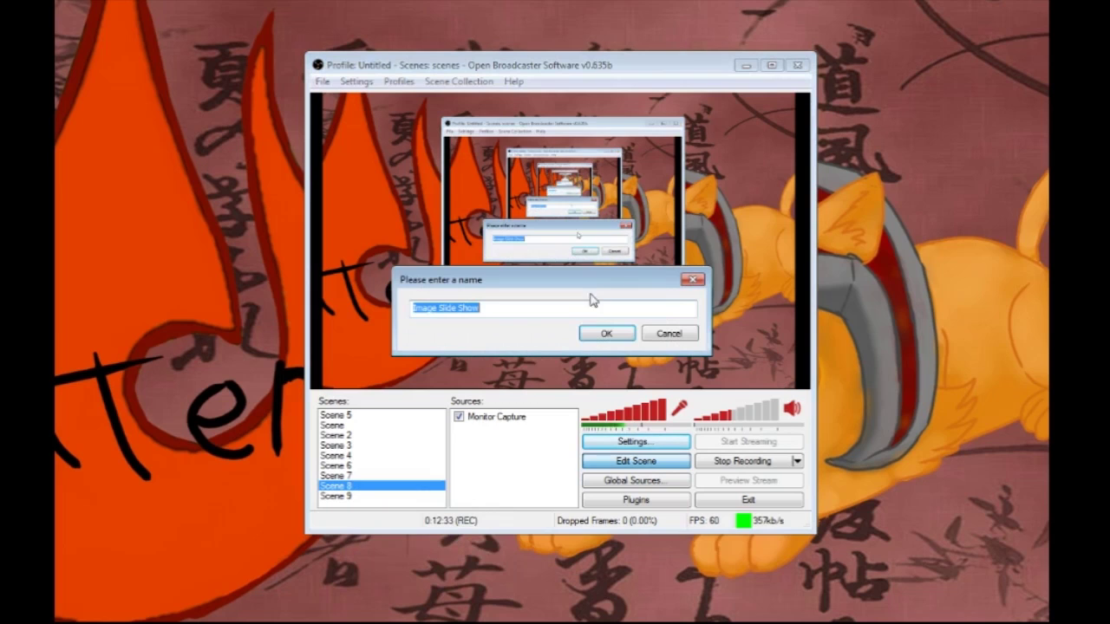
{"action": "left_click", "coordinate": [607, 332]}
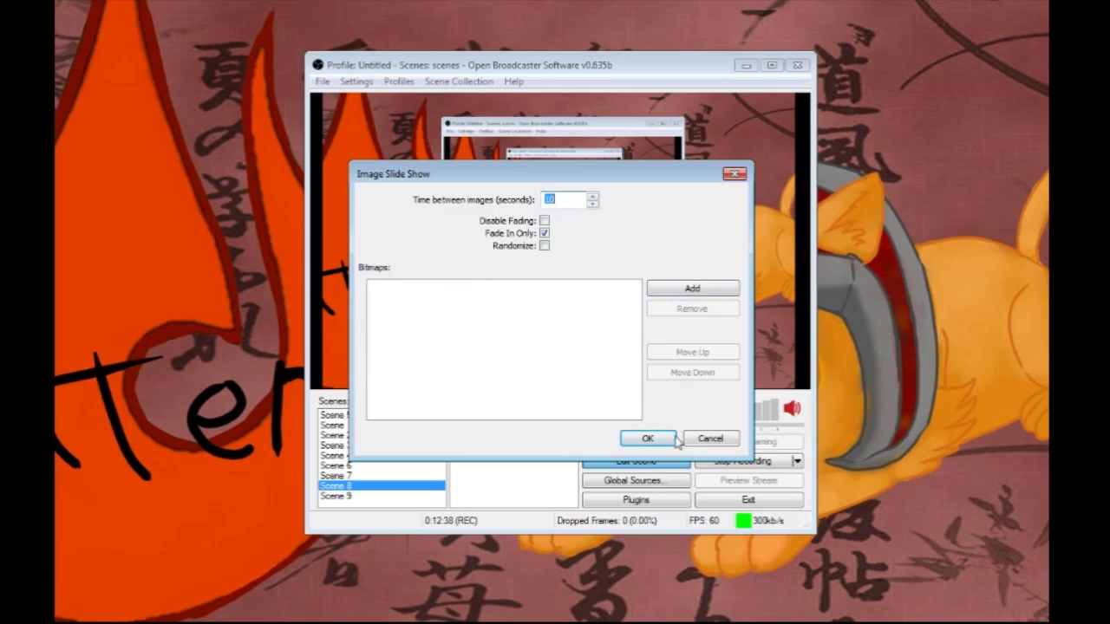
{"action": "left_click", "coordinate": [718, 438]}
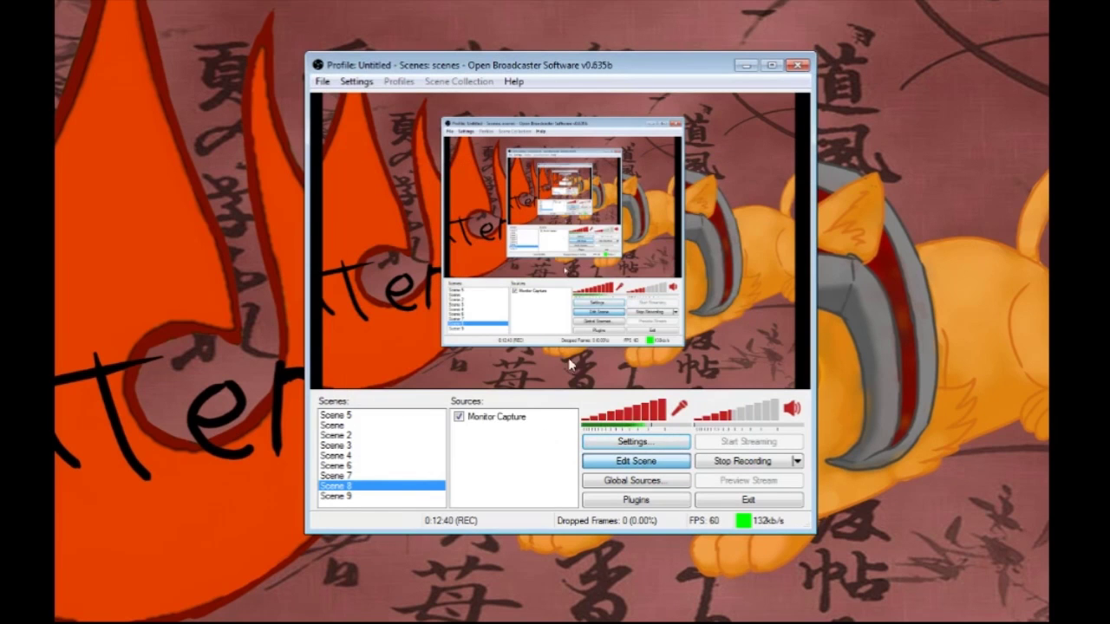
{"action": "right_click", "coordinate": [507, 439]}
{"action": "mouse_move", "coordinate": [533, 450]}
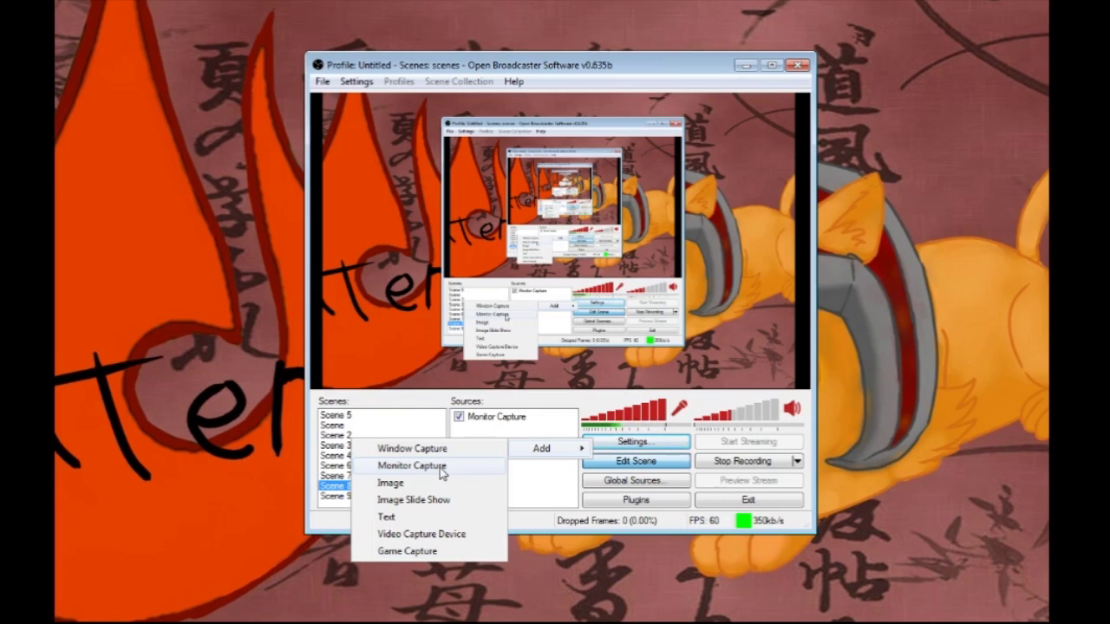
{"action": "left_click", "coordinate": [537, 491]}
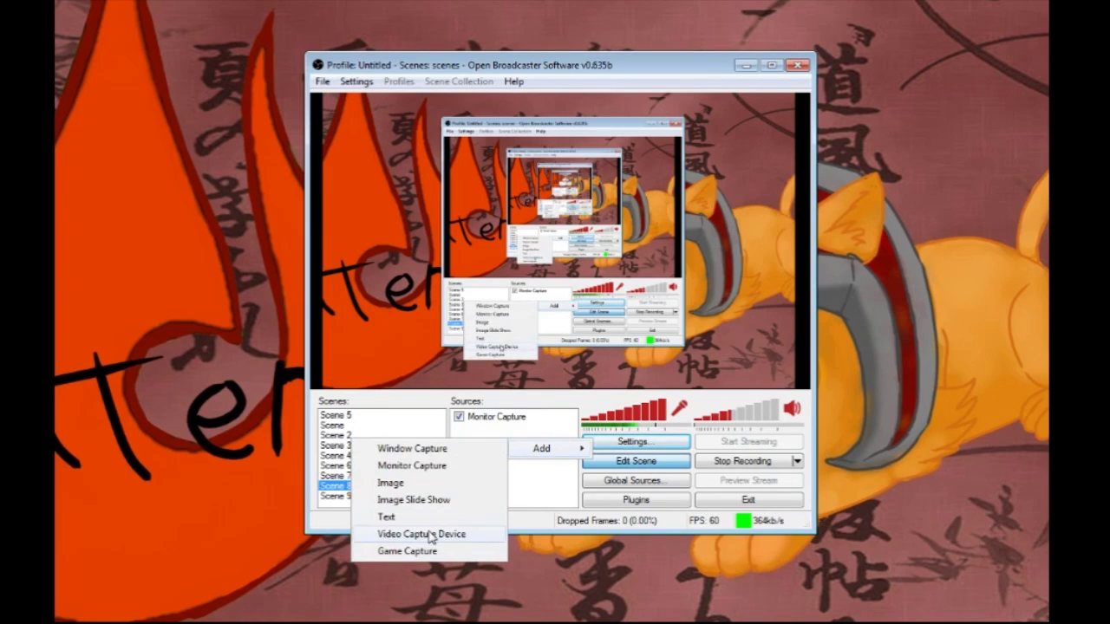
{"action": "left_click", "coordinate": [431, 534]}
{"action": "left_click", "coordinate": [599, 332]}
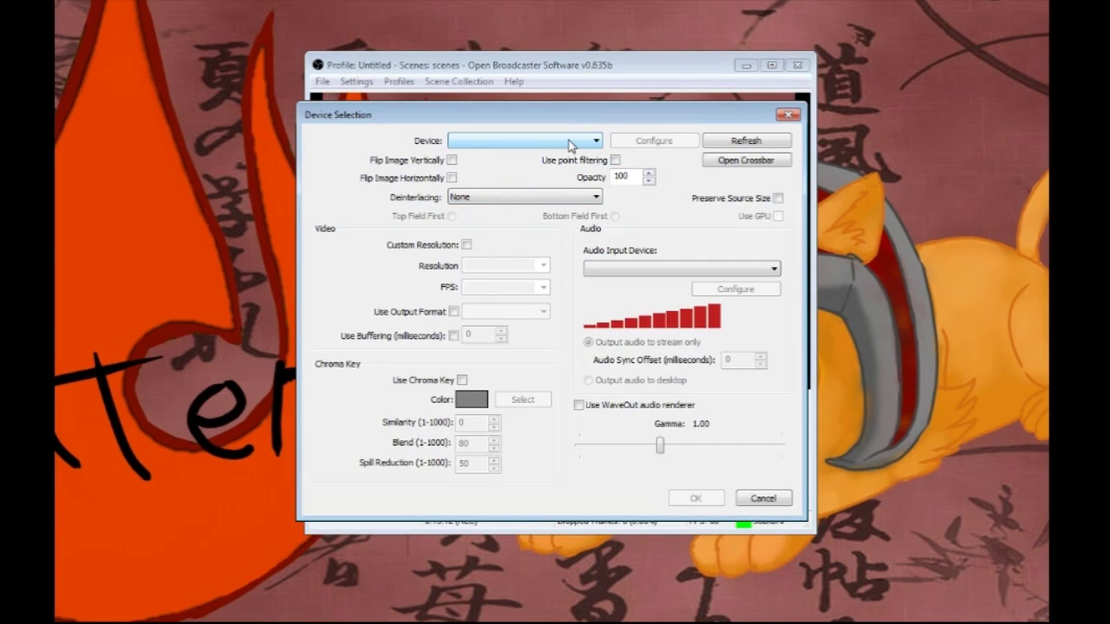
{"action": "left_click", "coordinate": [595, 142]}
{"action": "left_click", "coordinate": [764, 501]}
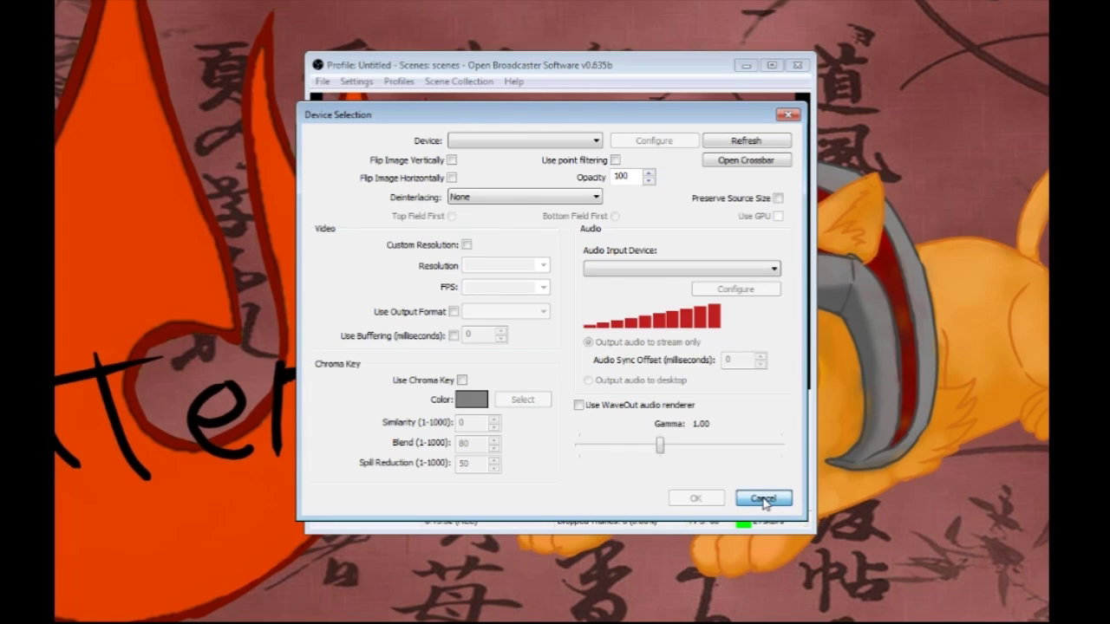
{"action": "left_click", "coordinate": [763, 501]}
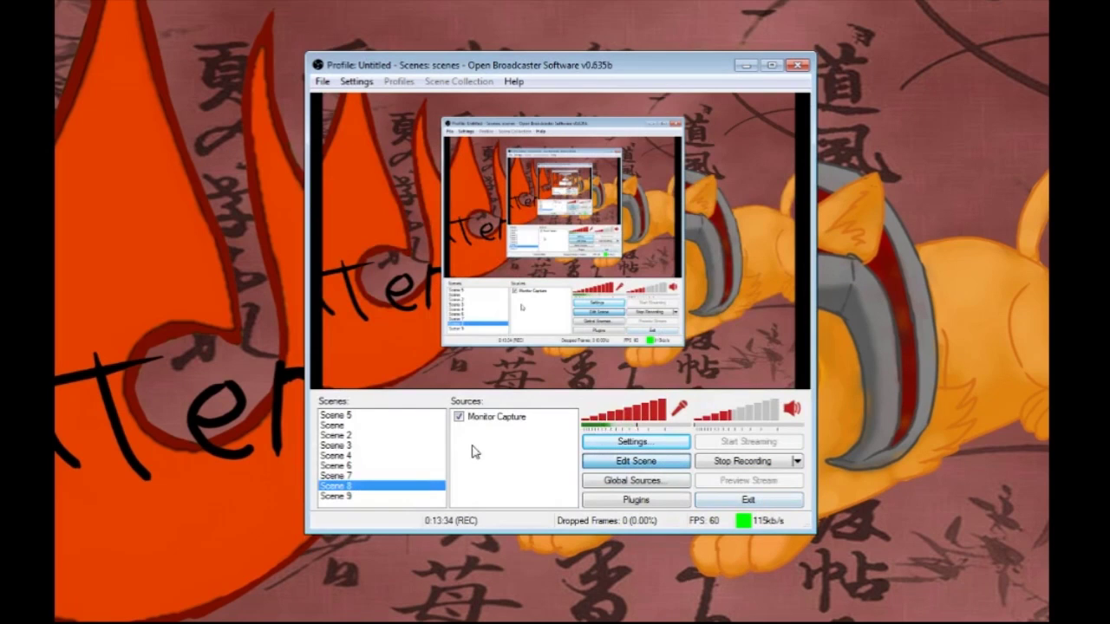
{"action": "left_click", "coordinate": [497, 464]}
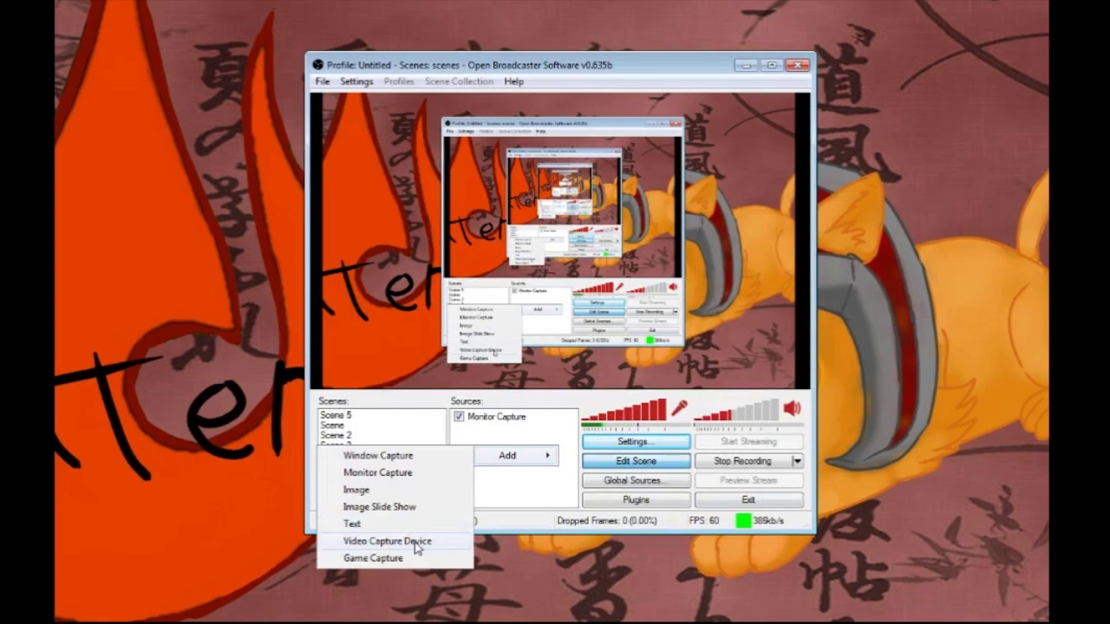
{"action": "left_click", "coordinate": [521, 506]}
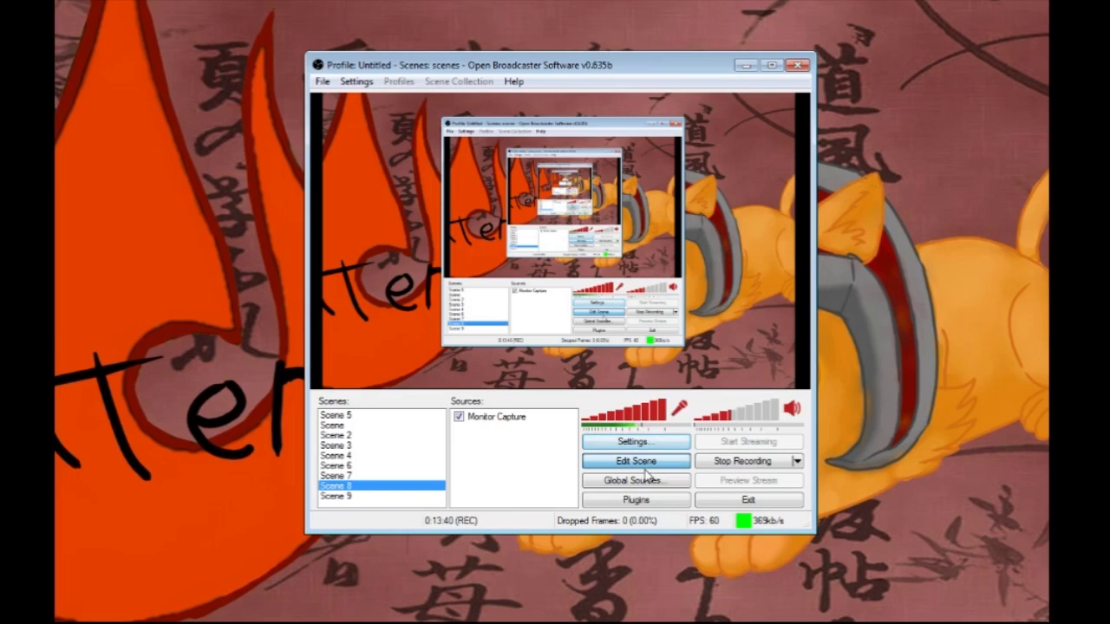
Add an Image source with the default name, loading the animals-cat-cats-cute kitten picture from Pictures.
{"action": "right_click", "coordinate": [498, 443]}
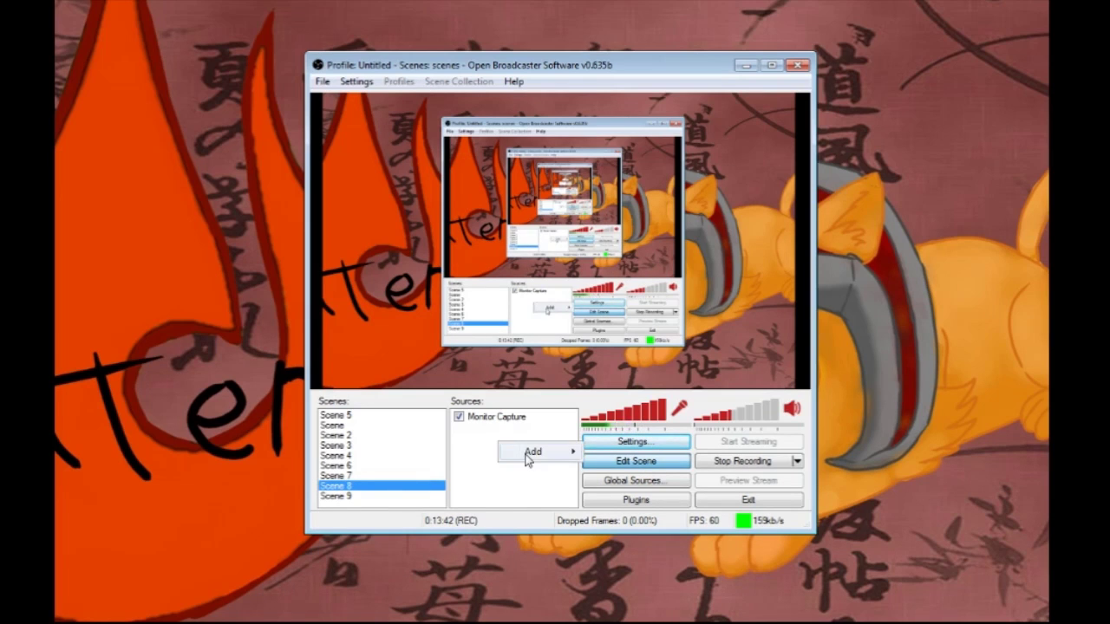
{"action": "mouse_move", "coordinate": [527, 460]}
{"action": "left_click", "coordinate": [446, 488]}
{"action": "left_click", "coordinate": [617, 337]}
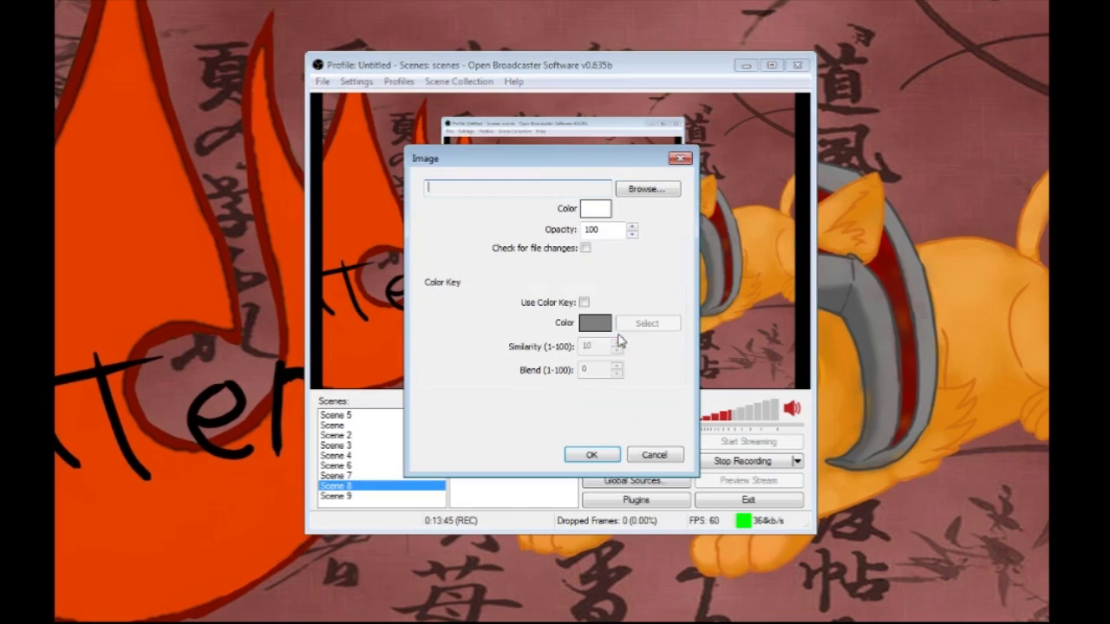
{"action": "left_click", "coordinate": [643, 192]}
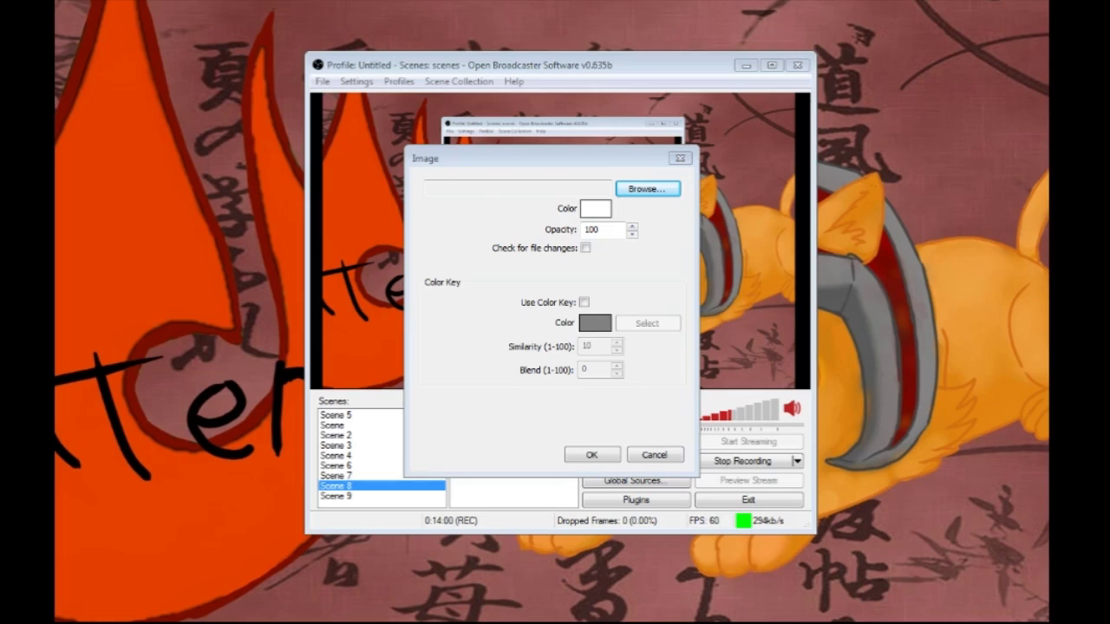
{"action": "left_click", "coordinate": [611, 451]}
Shrink the kitten image to a small thumbnail and drag it to the scene's top-left corner.
{"action": "left_click_drag", "start_coordinate": [555, 100], "coordinate": [609, 268]}
{"action": "left_click_drag", "start_coordinate": [659, 202], "coordinate": [633, 169]}
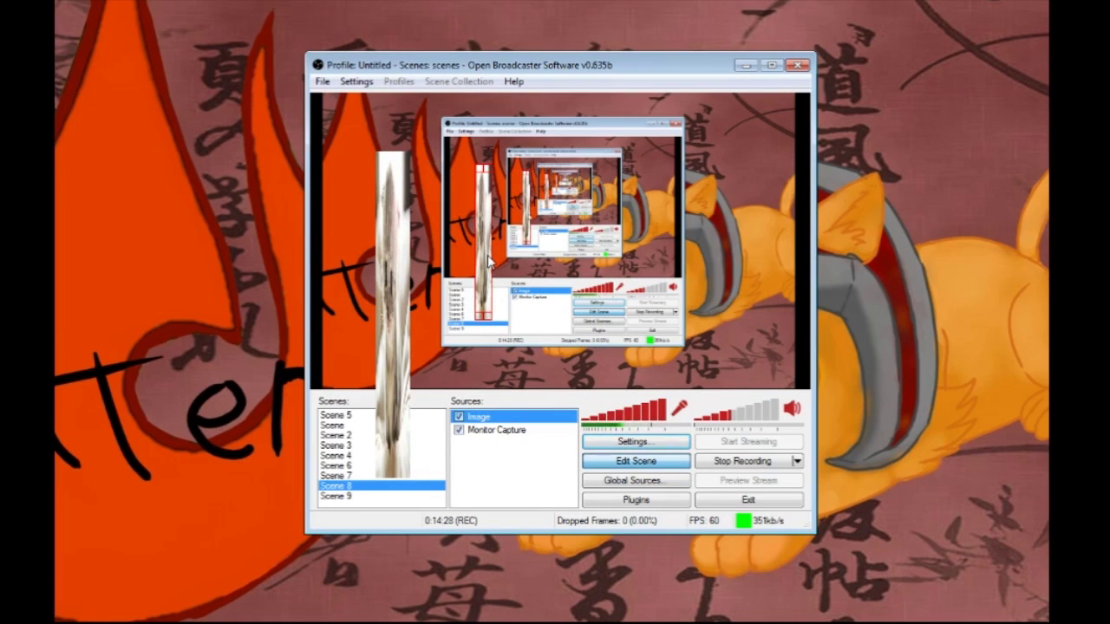
{"action": "left_click_drag", "start_coordinate": [490, 258], "coordinate": [493, 256]}
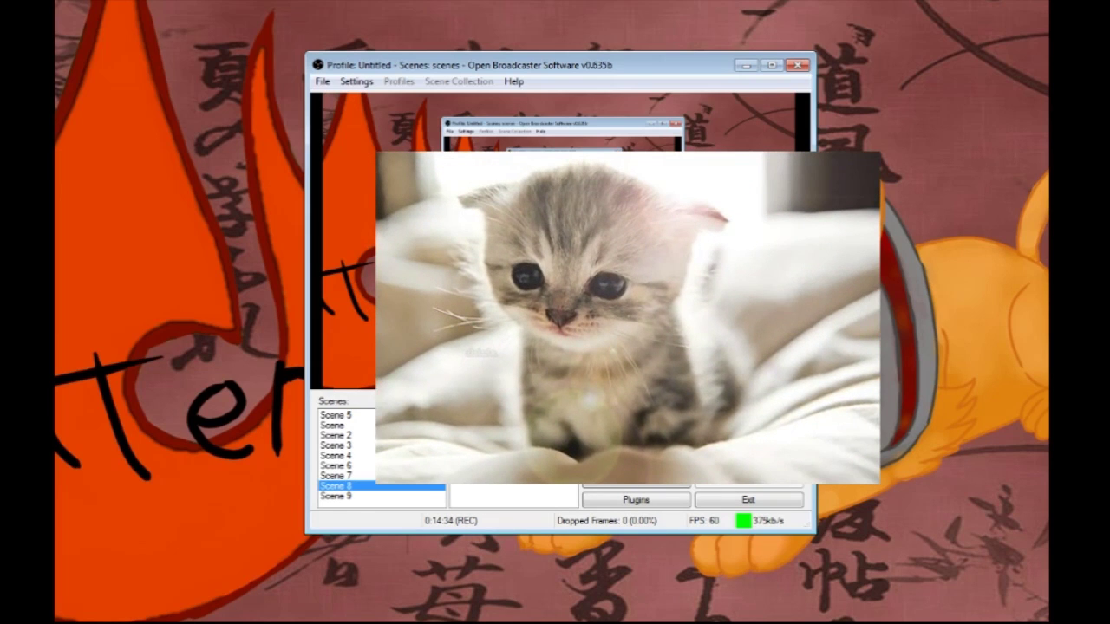
{"action": "left_click_drag", "start_coordinate": [717, 315], "coordinate": [448, 182]}
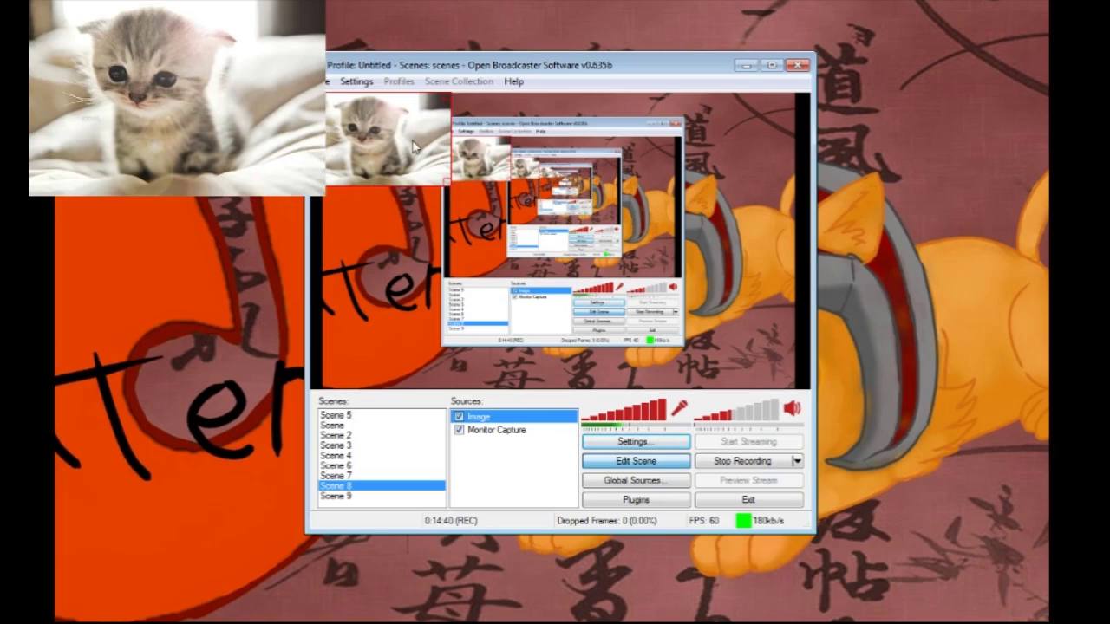
Nudge the kitten image slightly, then drag it down into the scene's lower-left area.
{"action": "left_click_drag", "start_coordinate": [414, 146], "coordinate": [424, 156]}
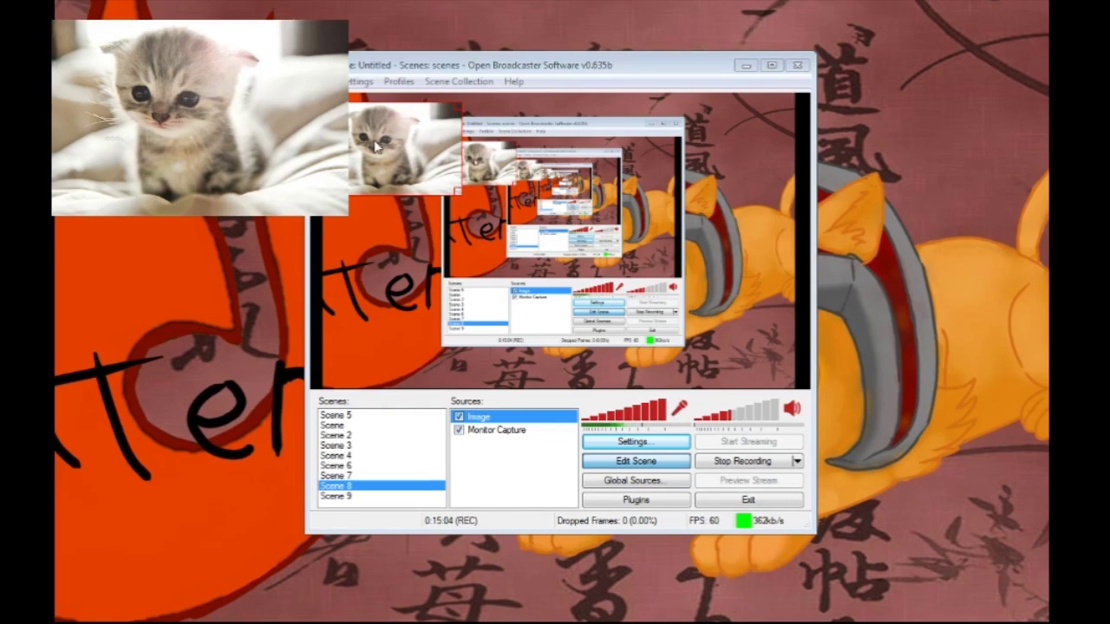
{"action": "left_click_drag", "start_coordinate": [379, 148], "coordinate": [376, 145]}
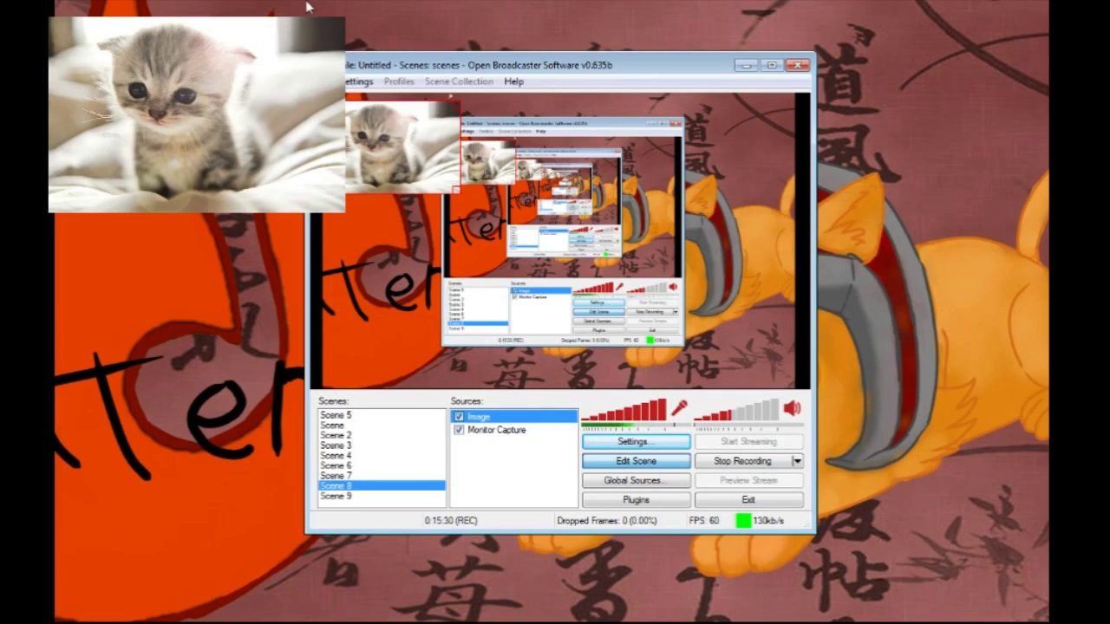
{"action": "left_click_drag", "start_coordinate": [416, 153], "coordinate": [411, 339]}
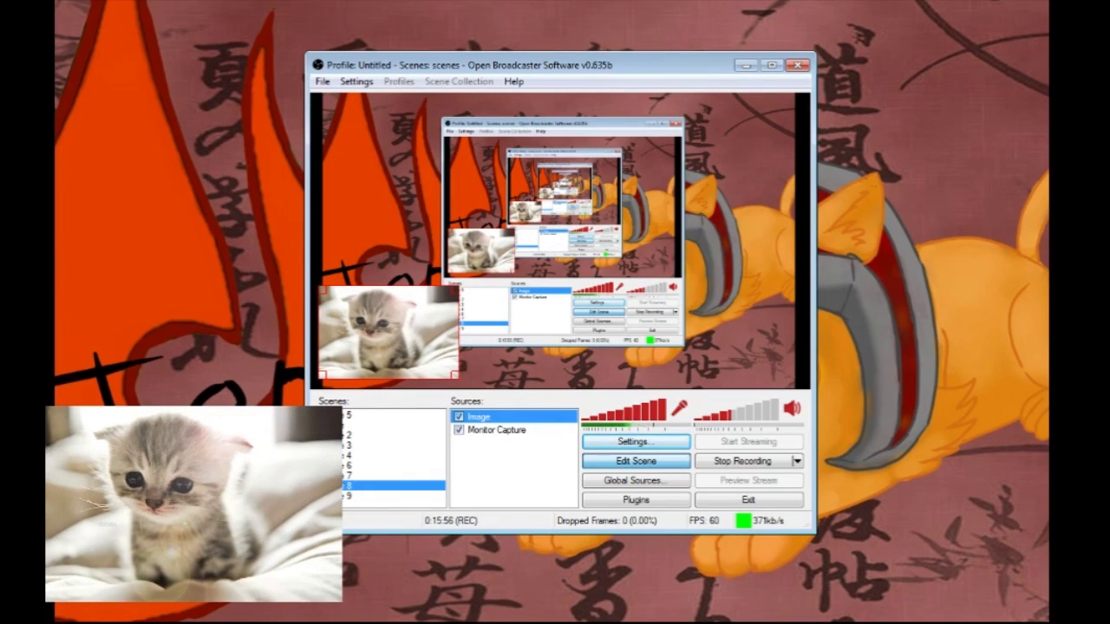
Add an Image source named 'Image 2' using the no_hugs_plz picture file.
{"action": "right_click", "coordinate": [529, 480]}
{"action": "mouse_move", "coordinate": [595, 488]}
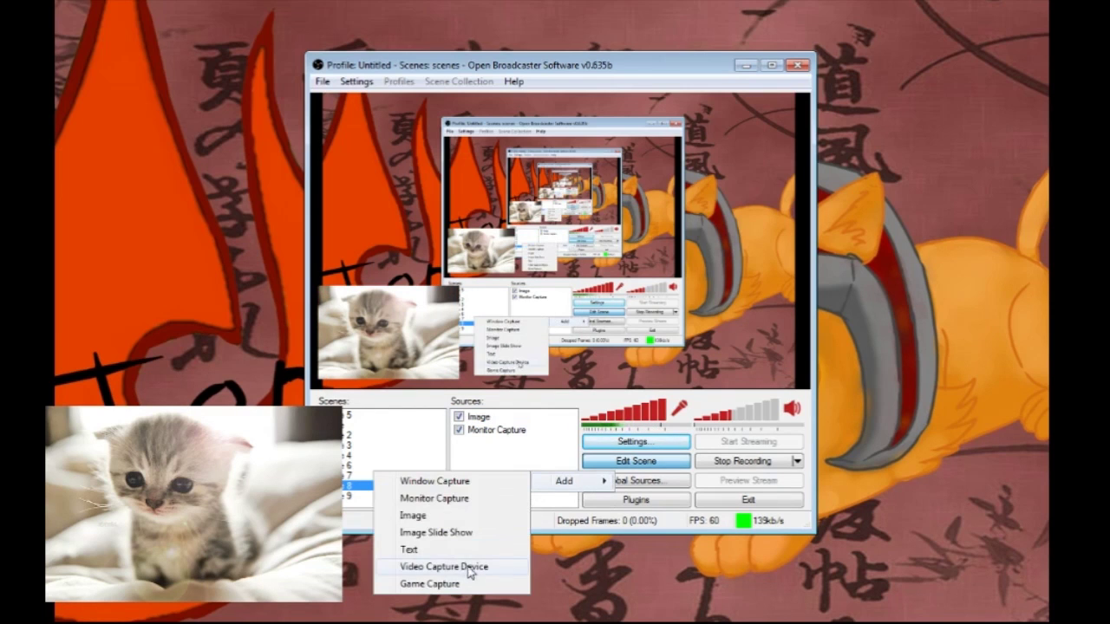
{"action": "left_click", "coordinate": [455, 515]}
{"action": "left_click", "coordinate": [606, 334]}
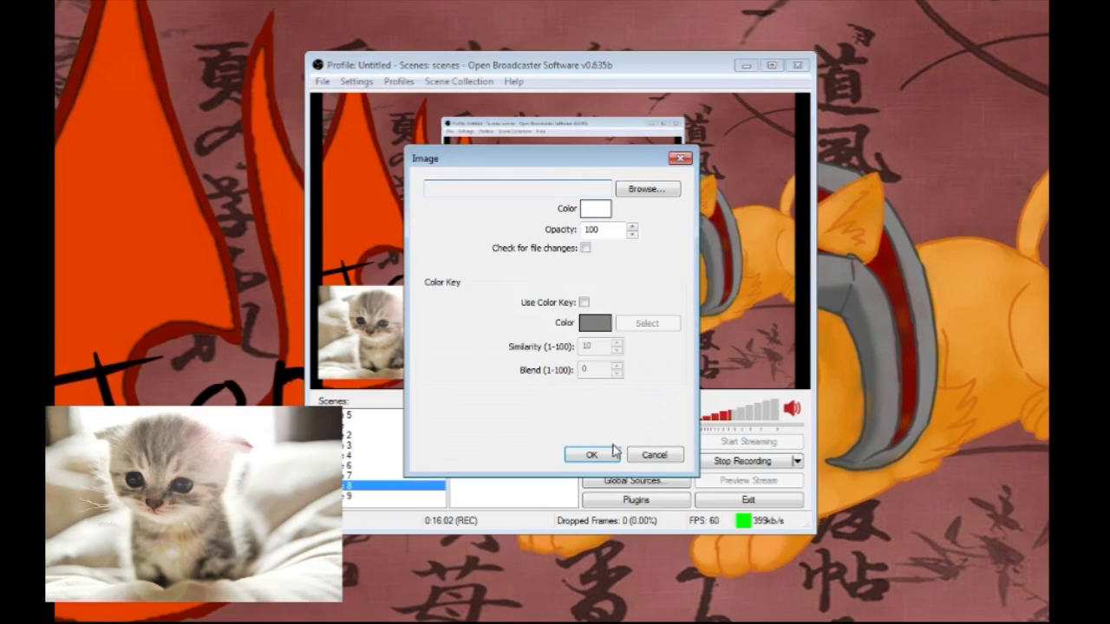
{"action": "left_click", "coordinate": [649, 190]}
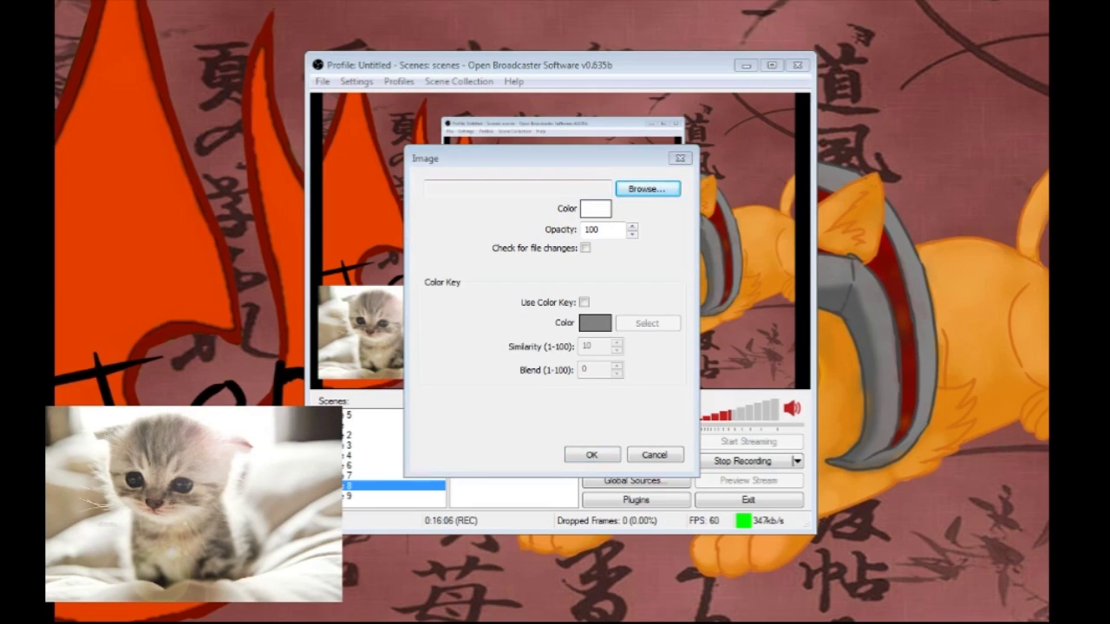
{"action": "key", "text": "Return"}
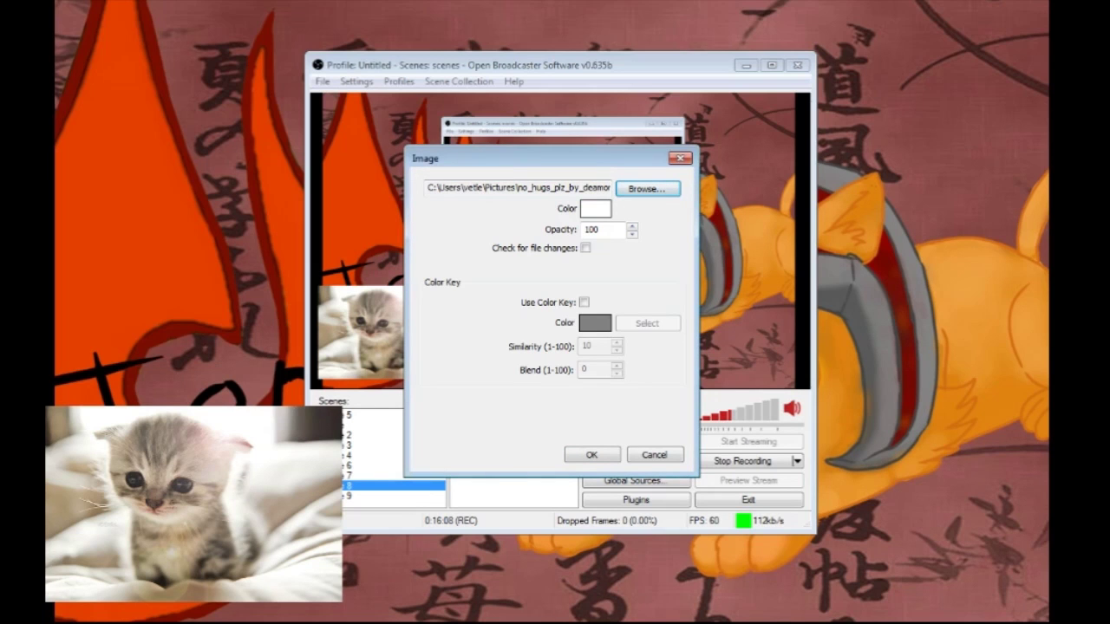
{"action": "left_click", "coordinate": [619, 455]}
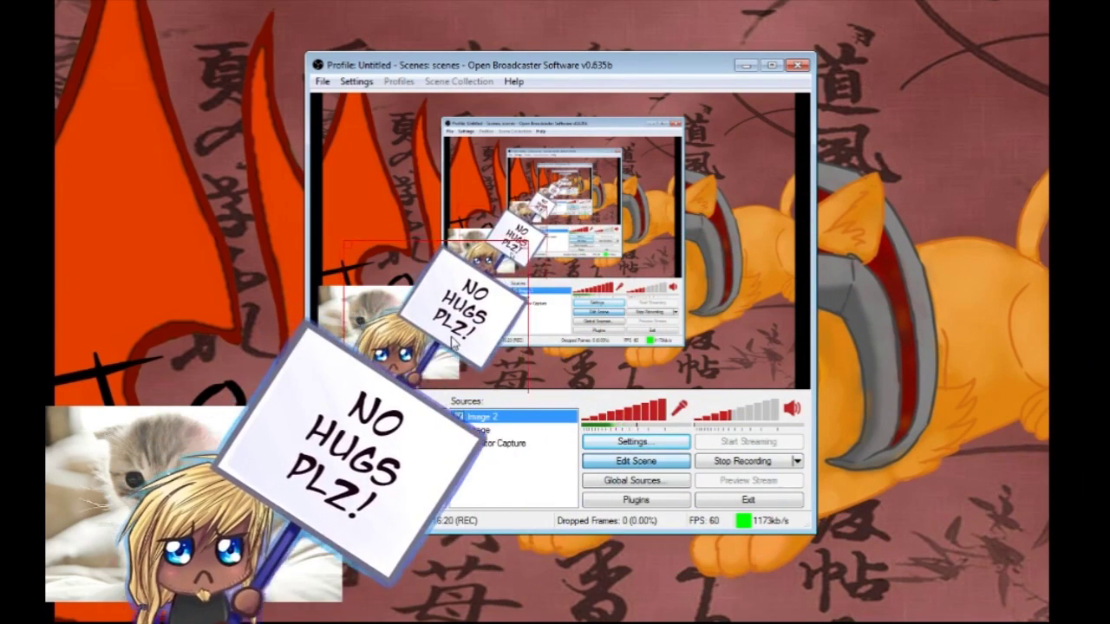
{"action": "left_click", "coordinate": [744, 262]}
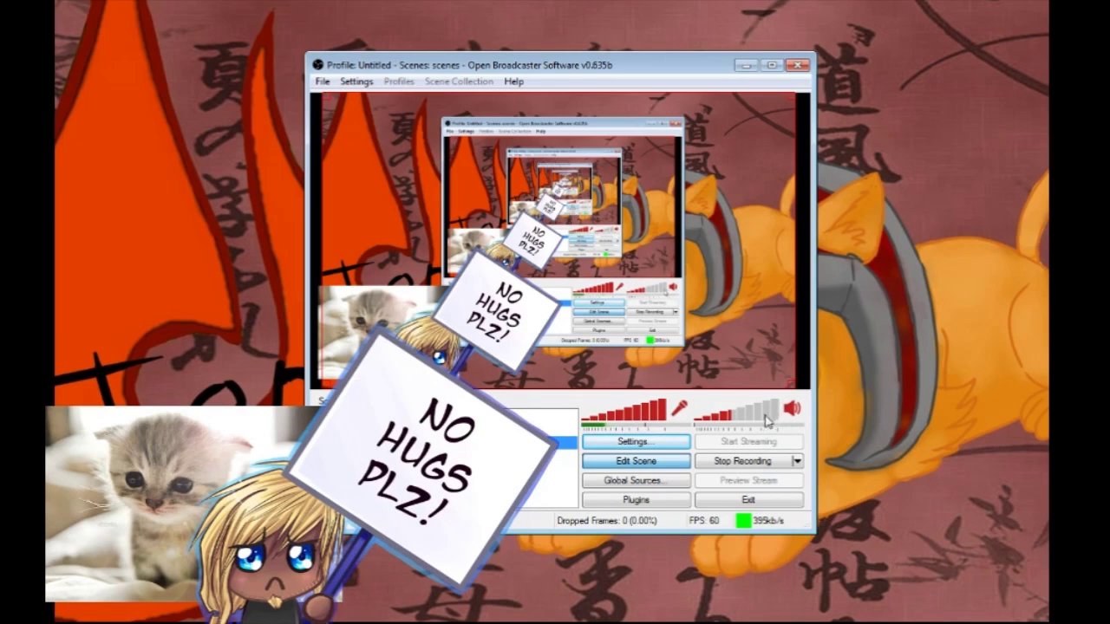
{"action": "left_click", "coordinate": [683, 409]}
{"action": "left_click", "coordinate": [681, 410]}
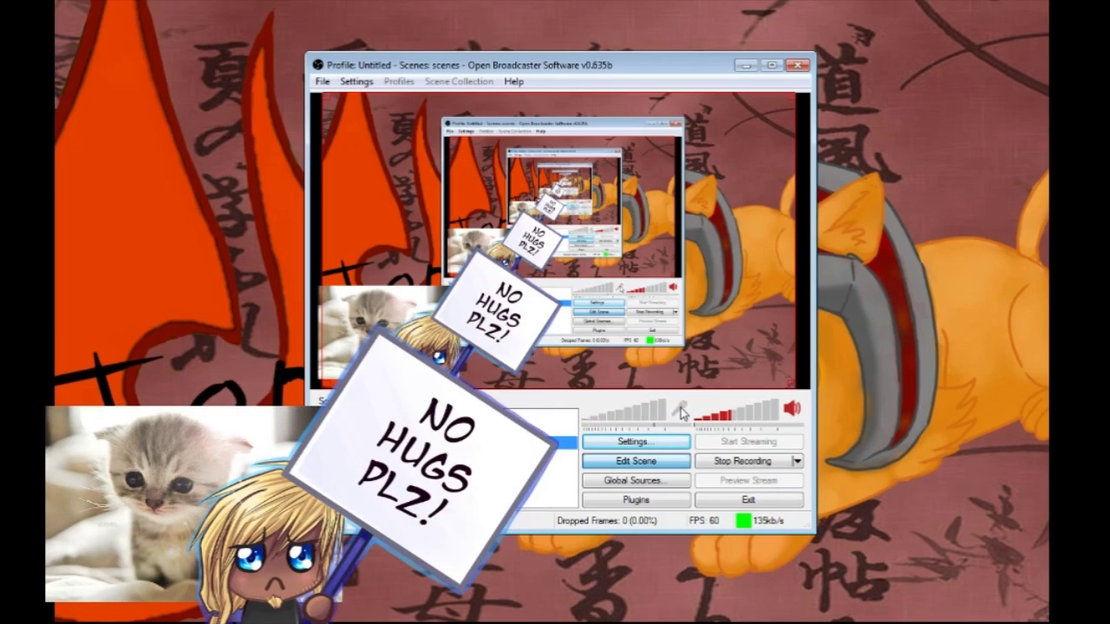
{"action": "left_click", "coordinate": [681, 410]}
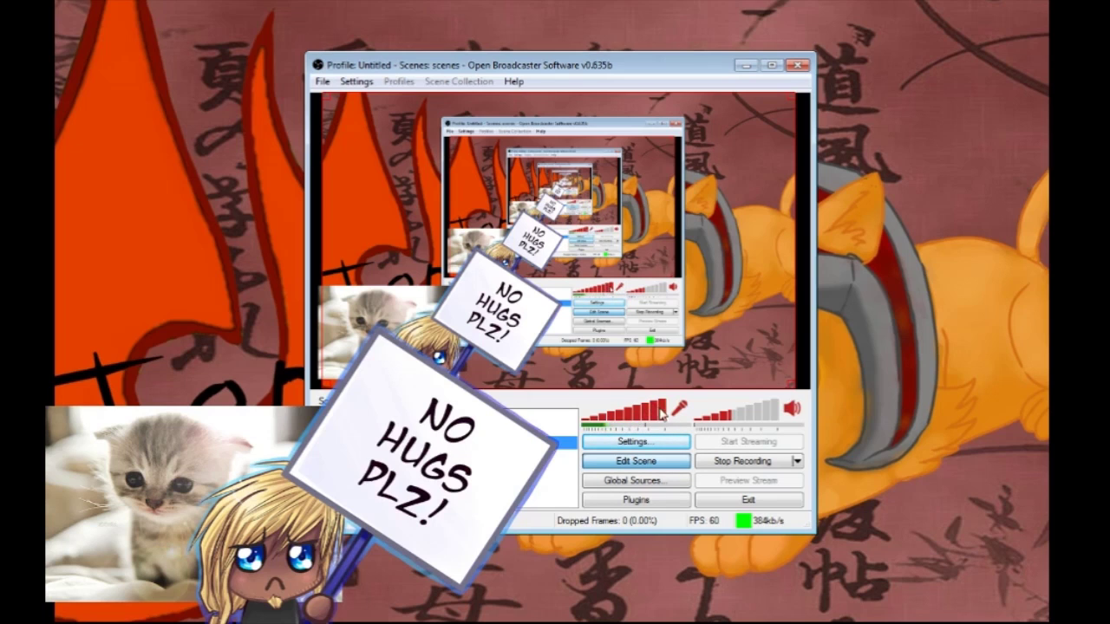
{"action": "left_click_drag", "start_coordinate": [662, 414], "coordinate": [684, 431]}
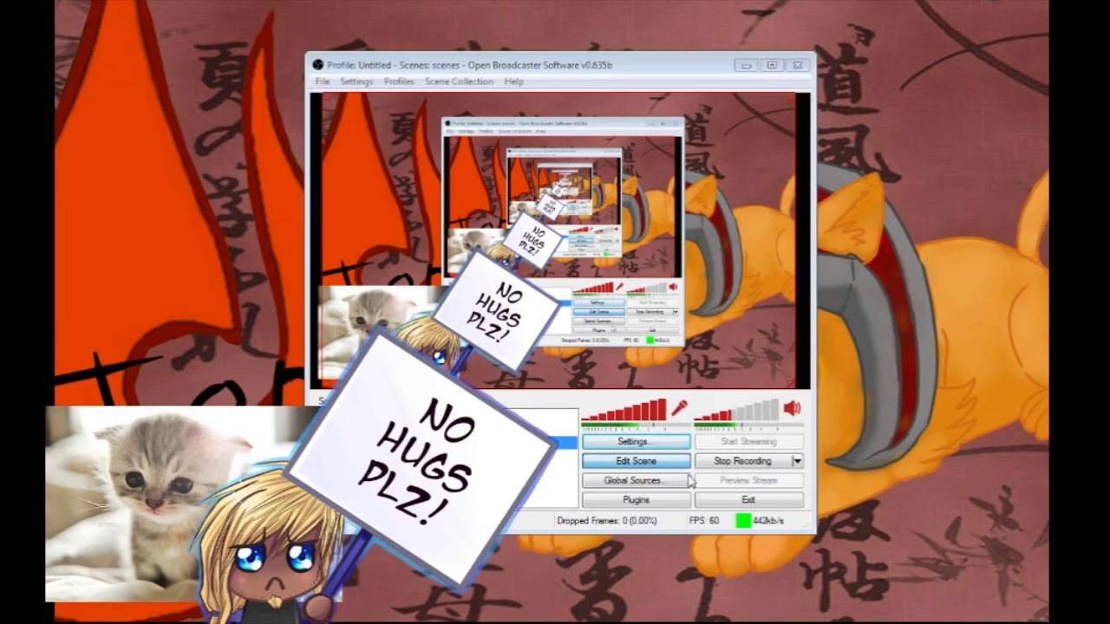
{"action": "mouse_move", "coordinate": [753, 413]}
{"action": "left_mouse_down"}
{"action": "mouse_move", "coordinate": [804, 418]}
{"action": "mouse_move", "coordinate": [742, 421]}
{"action": "left_mouse_up"}
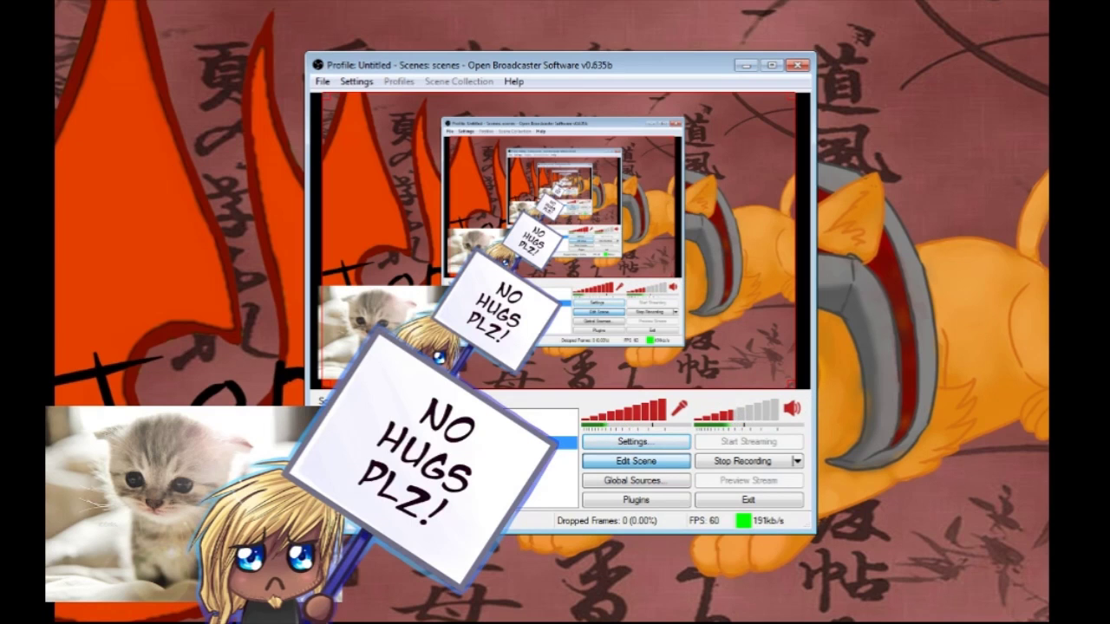
{"action": "left_click", "coordinate": [635, 442]}
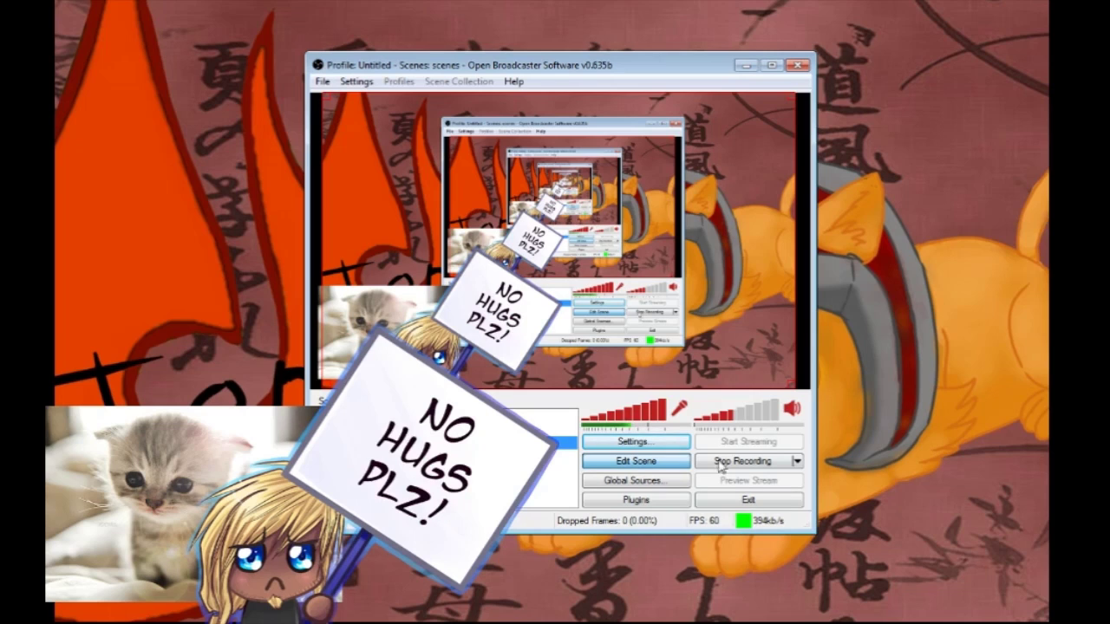
Move the NO HUGS PLZ image below the kitten in the source order, then back above it.
{"action": "left_click", "coordinate": [500, 309]}
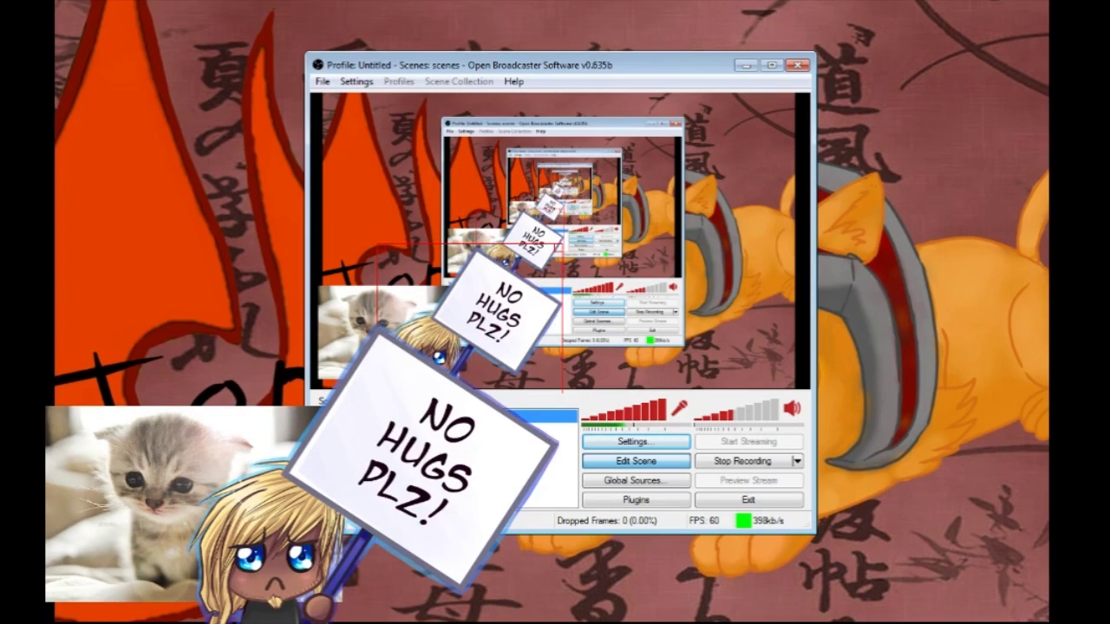
{"action": "right_click", "coordinate": [499, 416]}
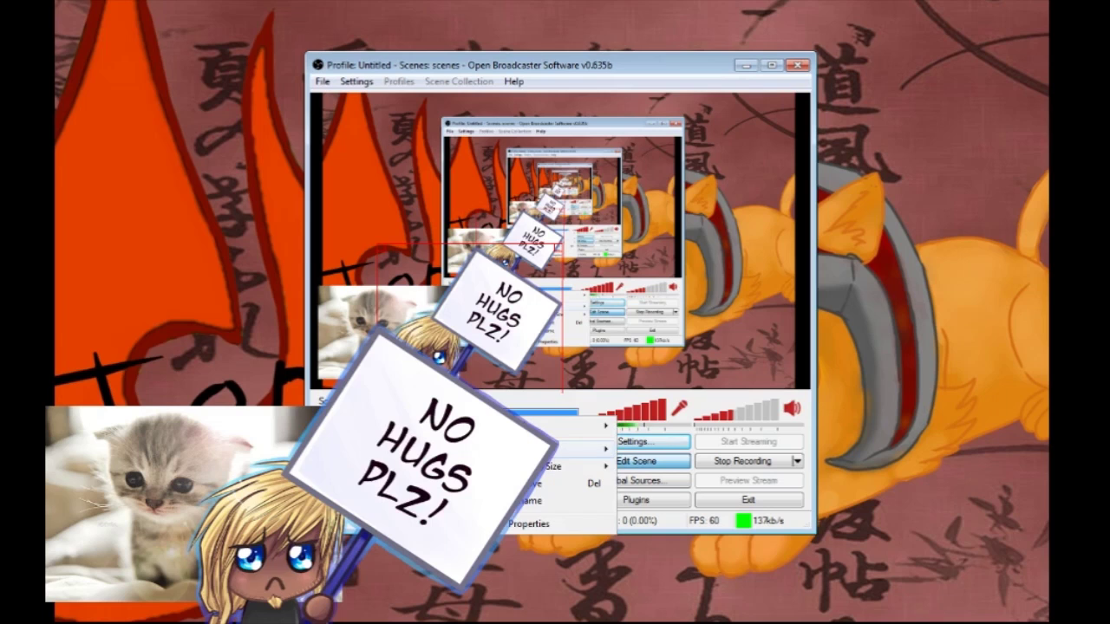
{"action": "left_click", "coordinate": [659, 425]}
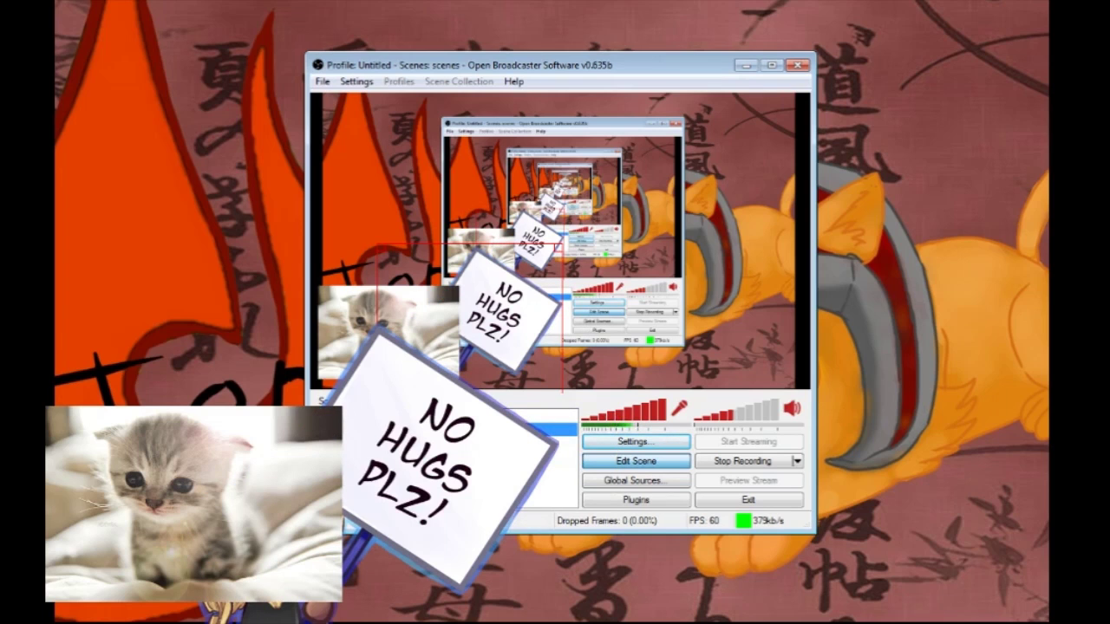
{"action": "right_click", "coordinate": [498, 430]}
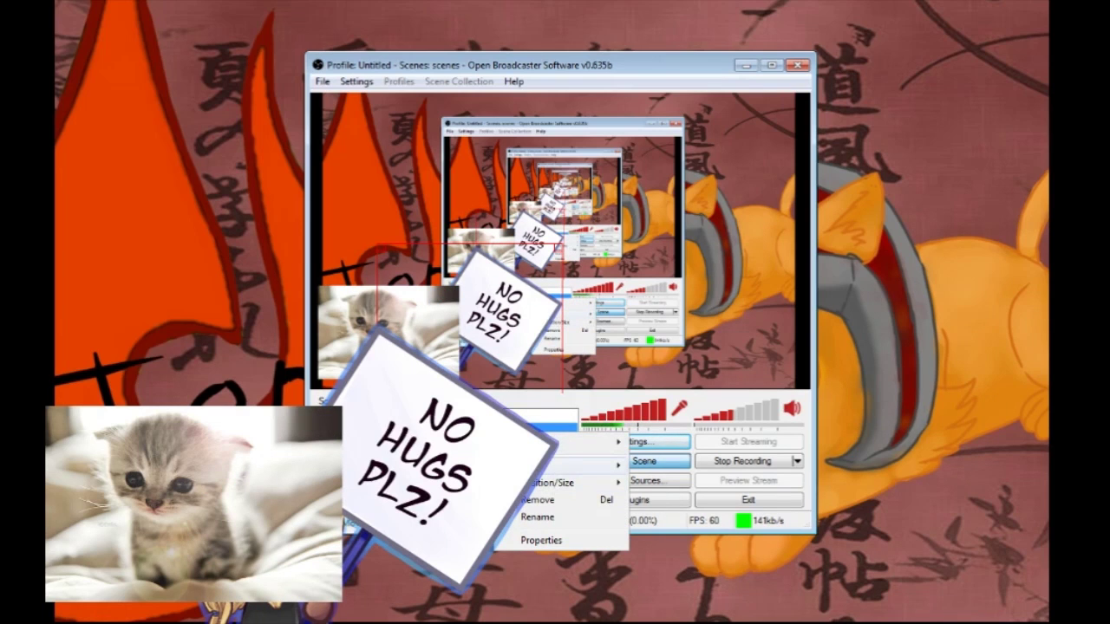
{"action": "left_click", "coordinate": [668, 460]}
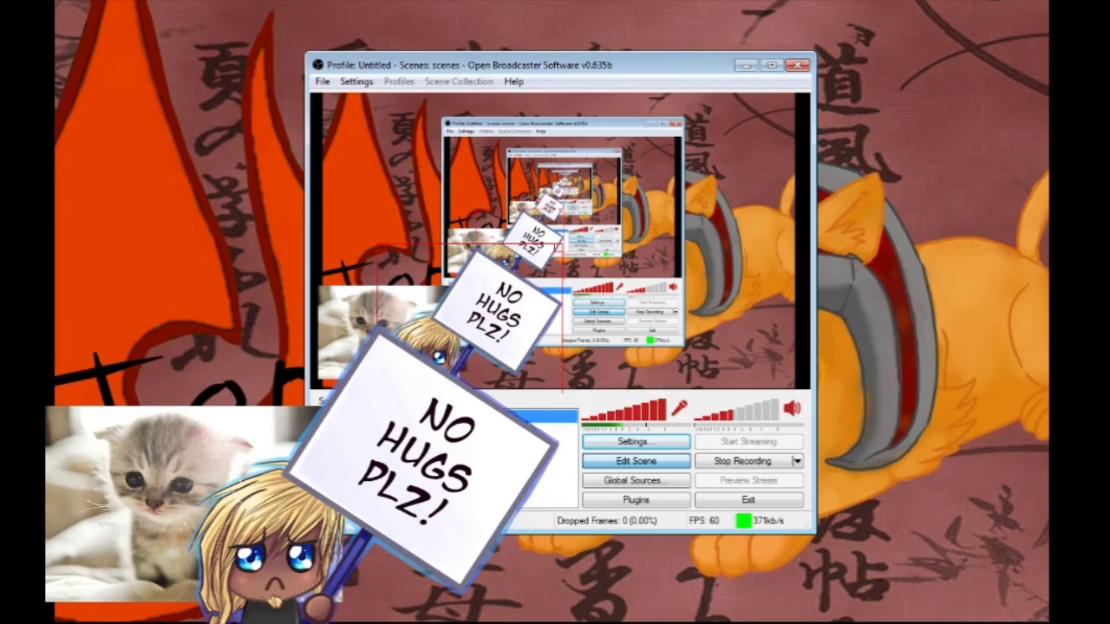
Send Image 2 to the bottom of the source order, then choose Remove on it.
{"action": "right_click", "coordinate": [514, 418]}
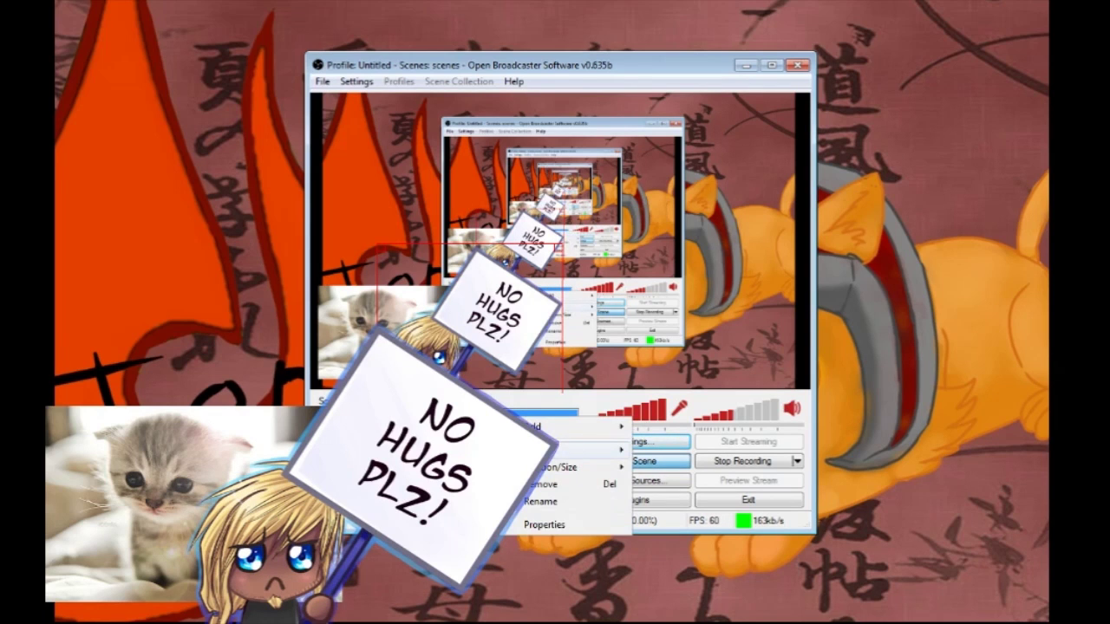
{"action": "left_click", "coordinate": [404, 508]}
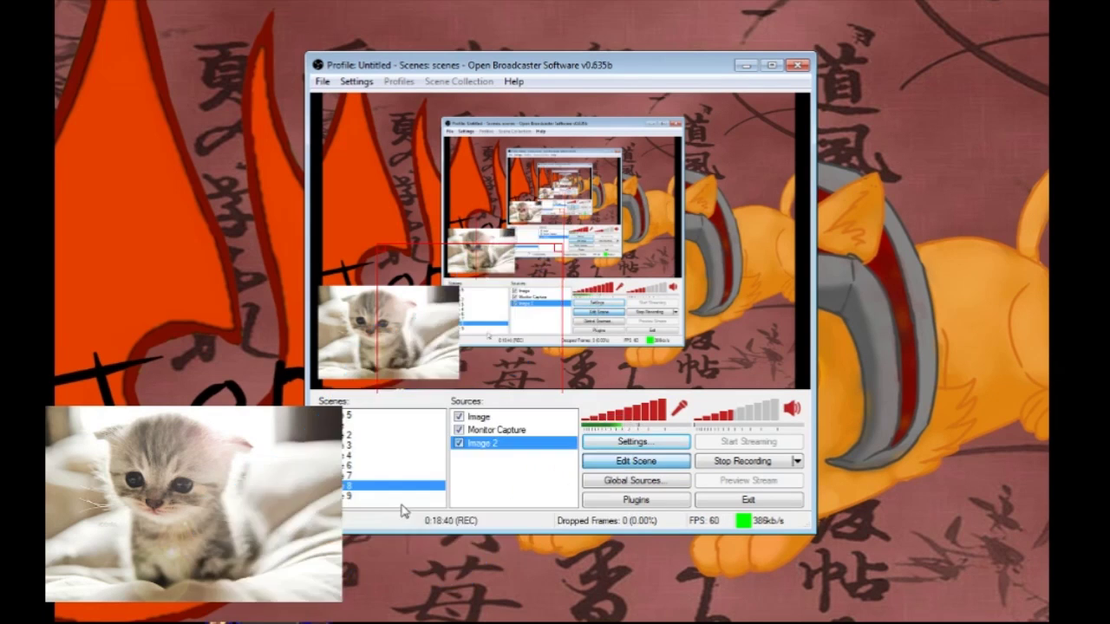
{"action": "right_click", "coordinate": [491, 443]}
{"action": "left_click", "coordinate": [551, 507]}
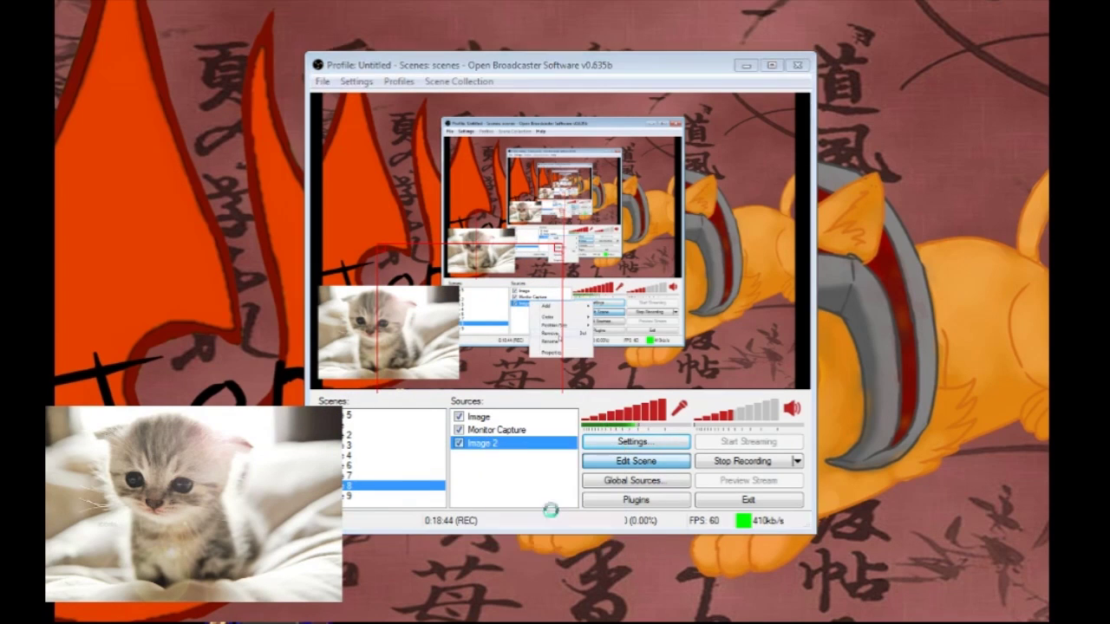